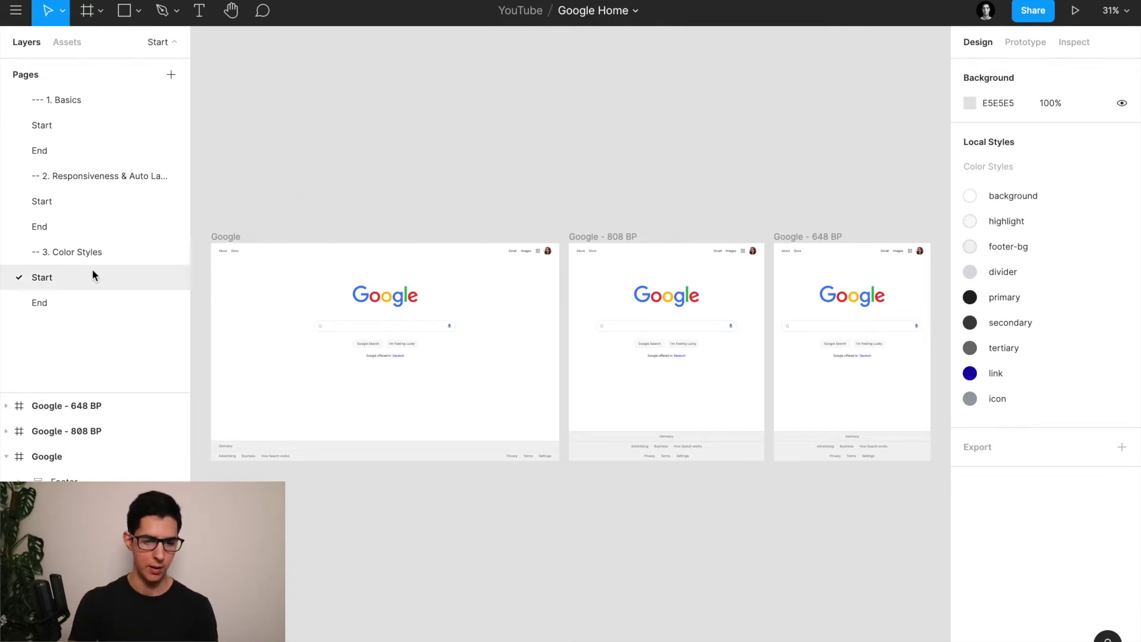
Step: Select the 1440 × 900 Google frame and examine the colors used inside it
click(227, 236)
click(226, 236)
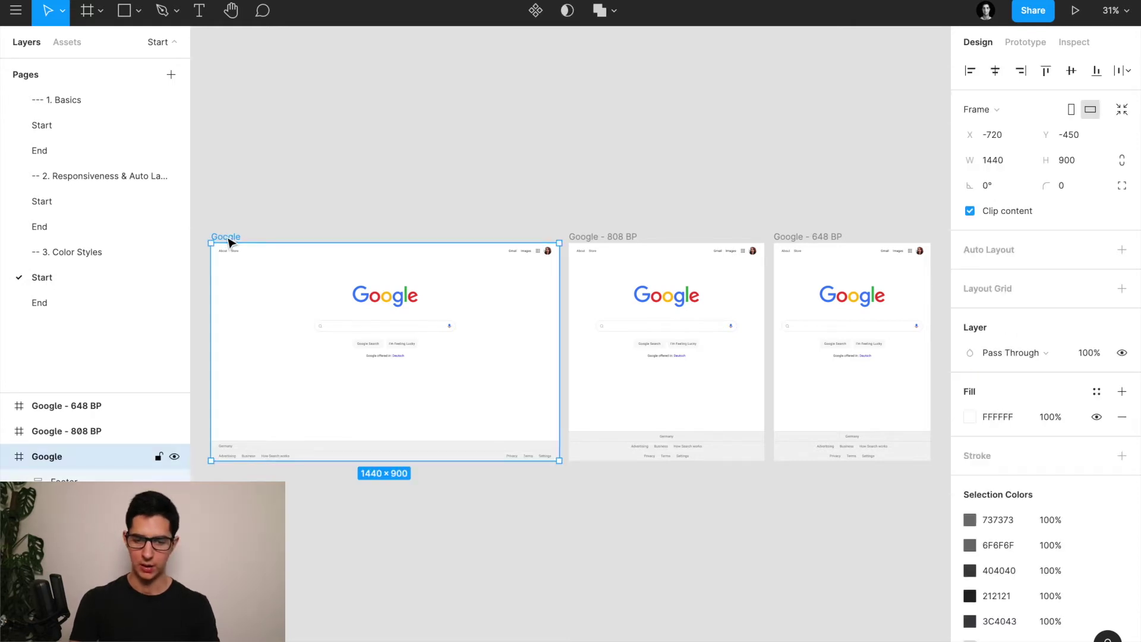
key(shift+2)
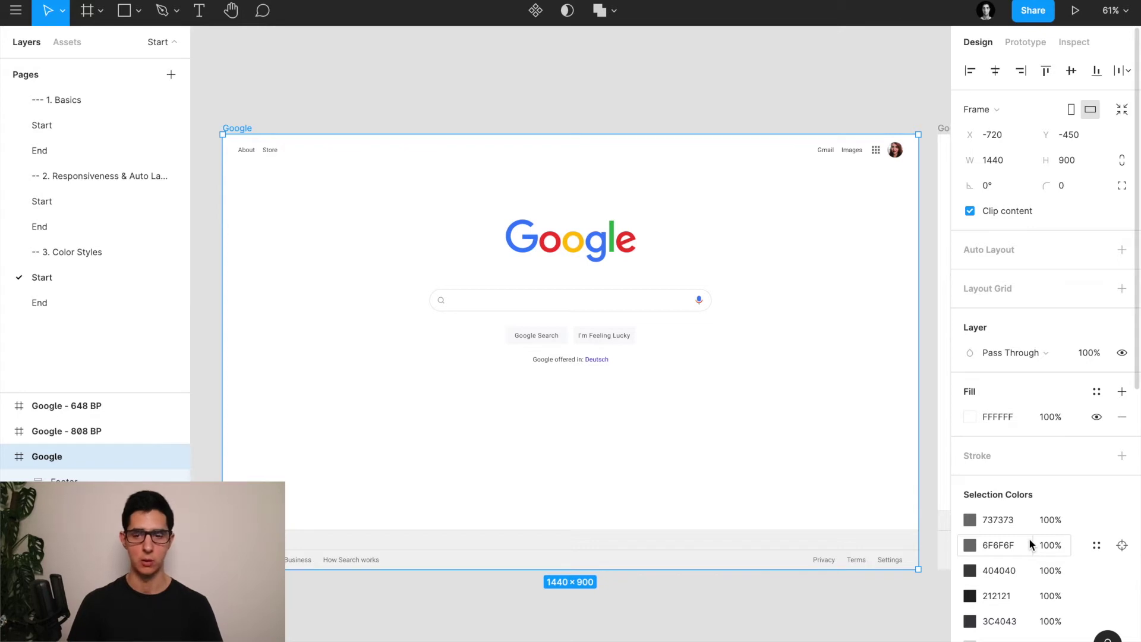
scroll(1028, 570, down, 3)
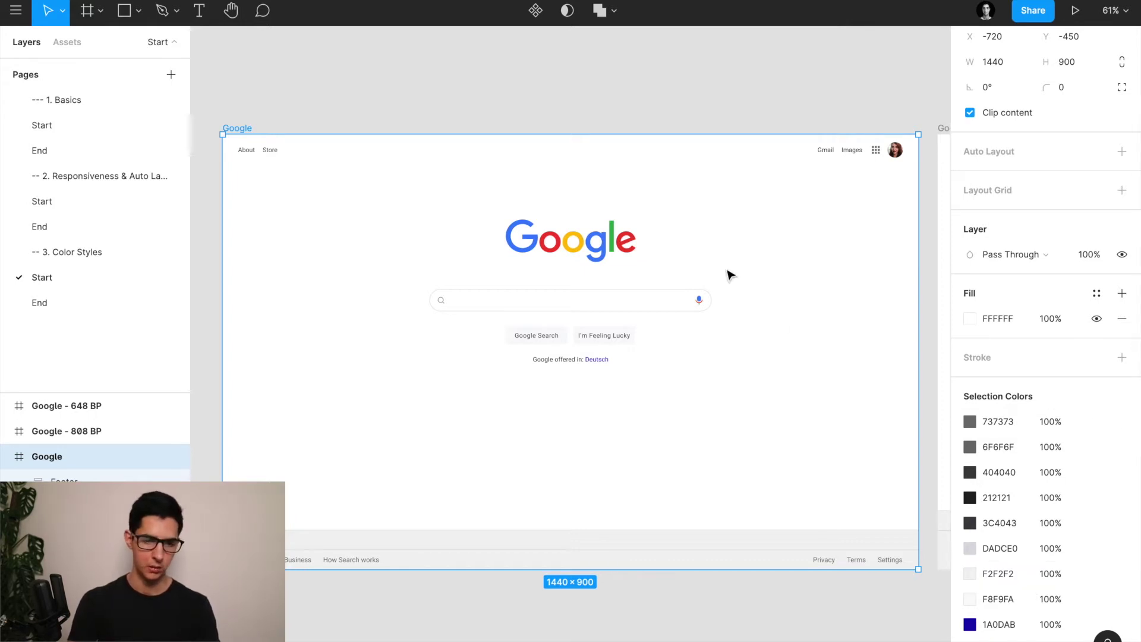
click(619, 79)
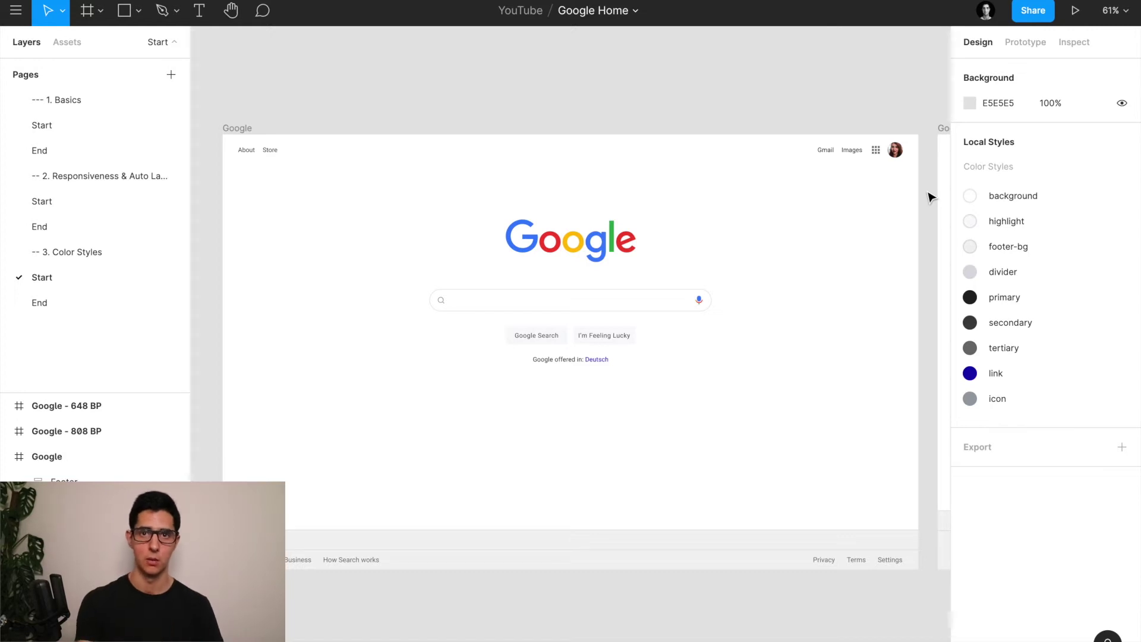
Step: Create a color style named Google Blue from the fill of the logo's letter G
scroll(534, 222, up, 5)
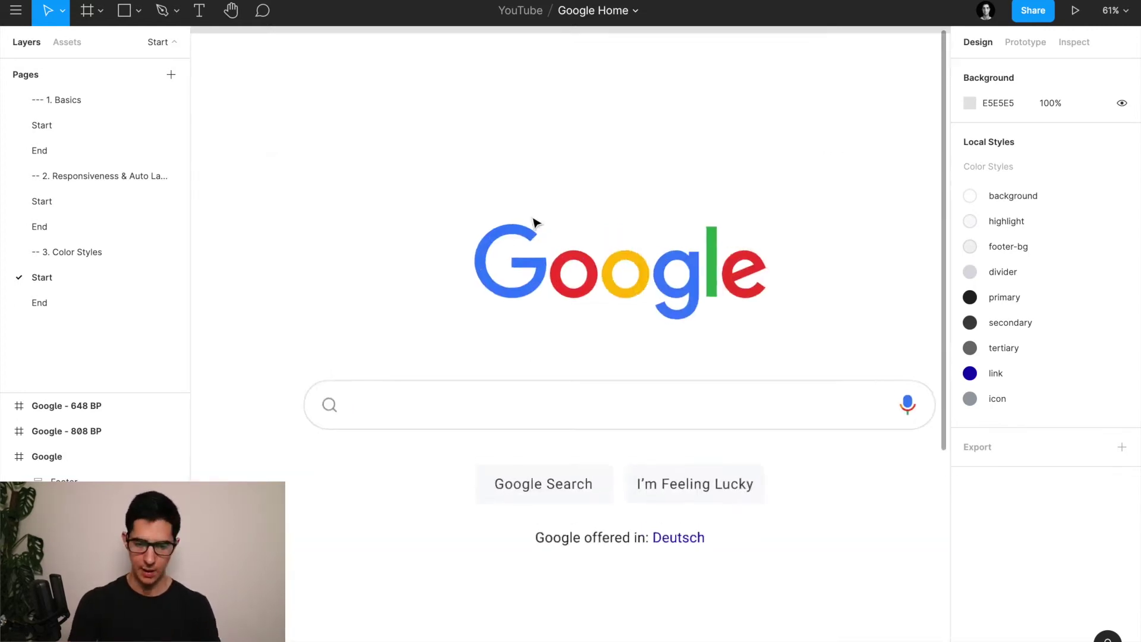
click(518, 229)
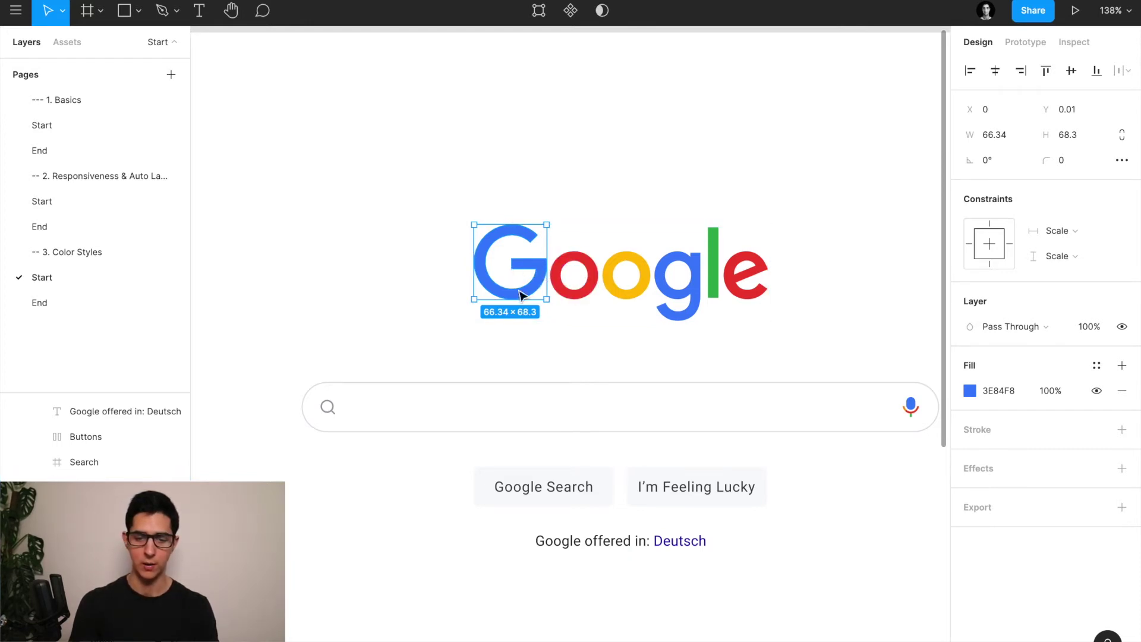
click(1096, 367)
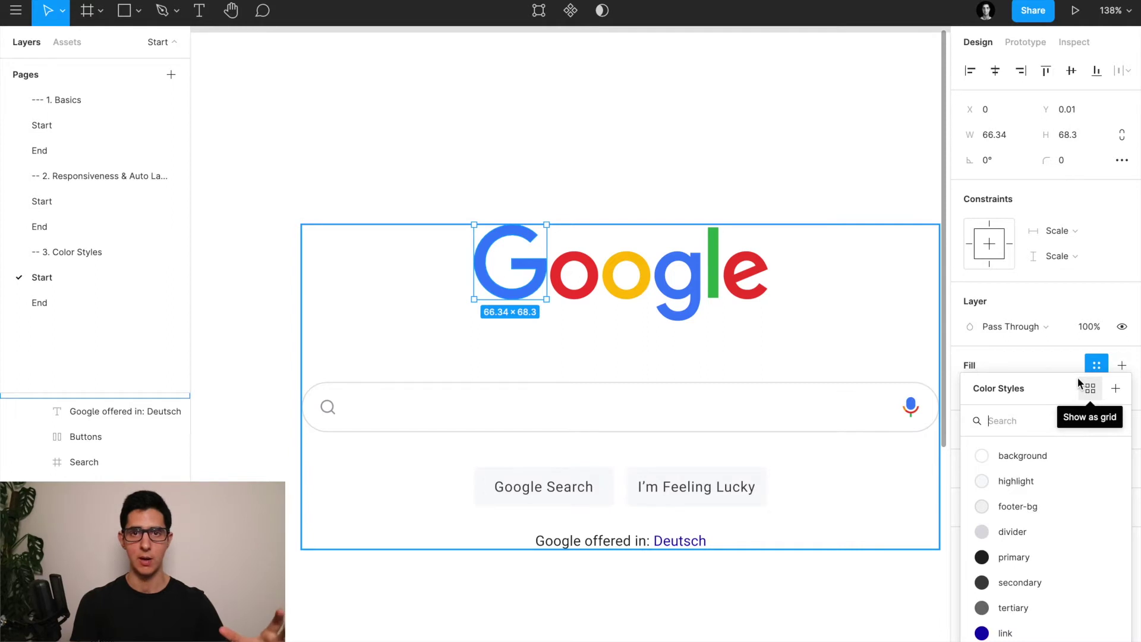
scroll(1024, 506, down, 1)
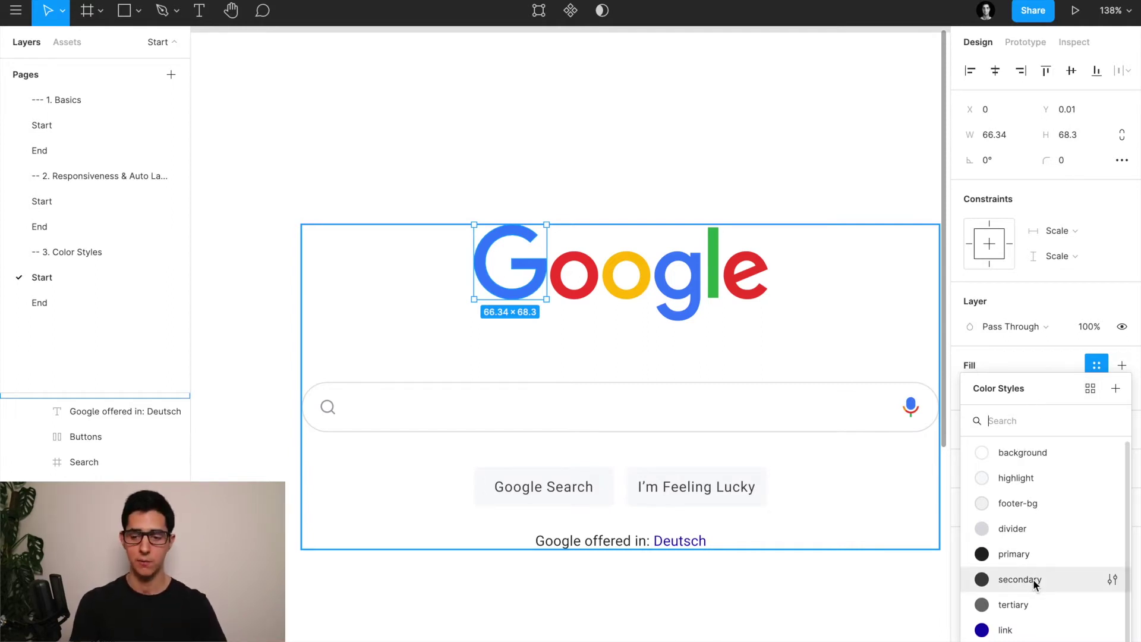
click(1116, 390)
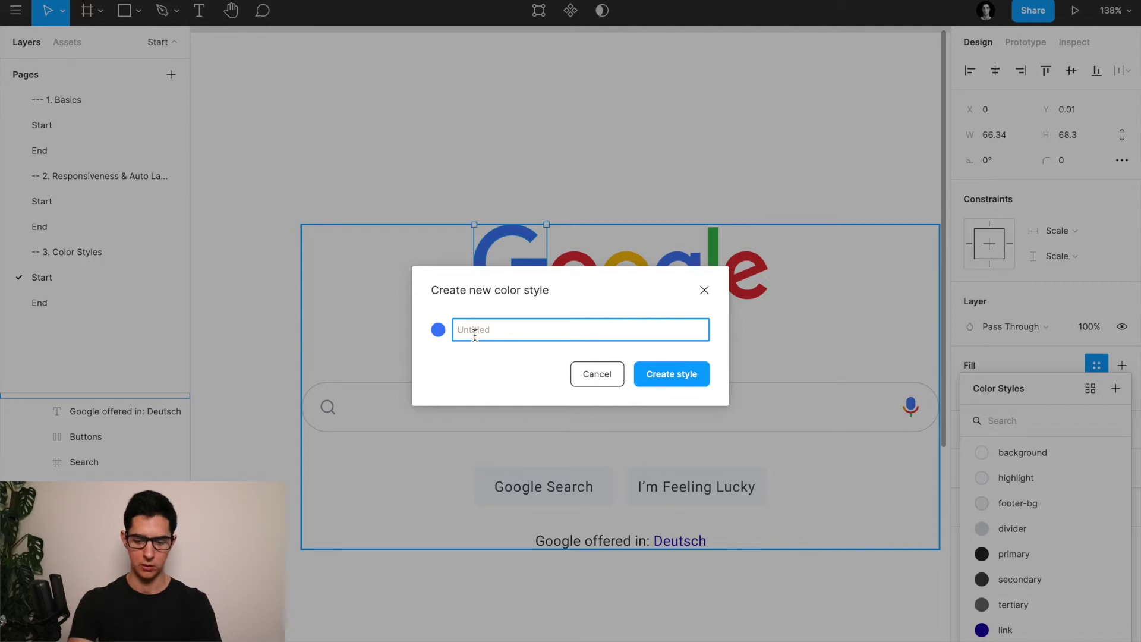
text(Go)
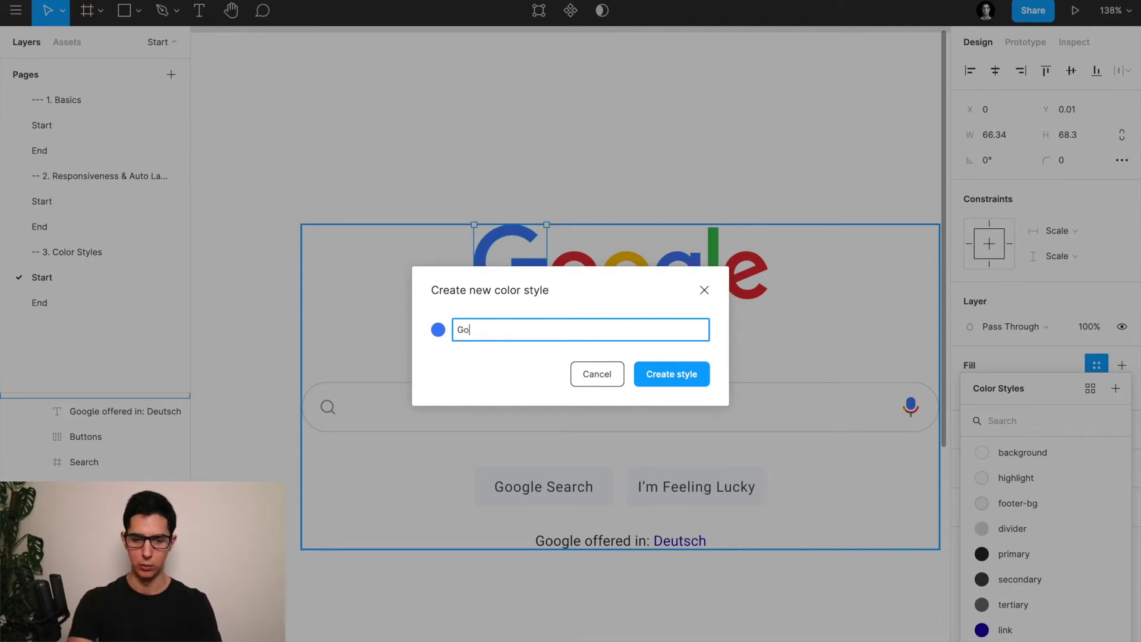
text(ogle Blue)
key(Return)
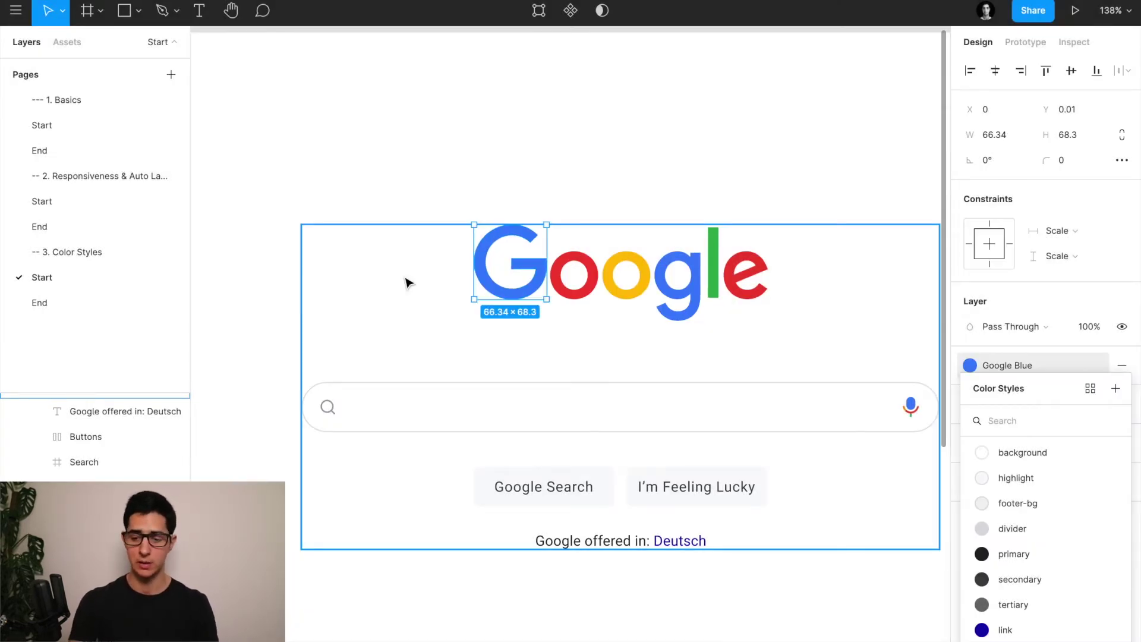
Step: Edit the Google Blue color style and try shifting its hue from blue toward red
click(433, 247)
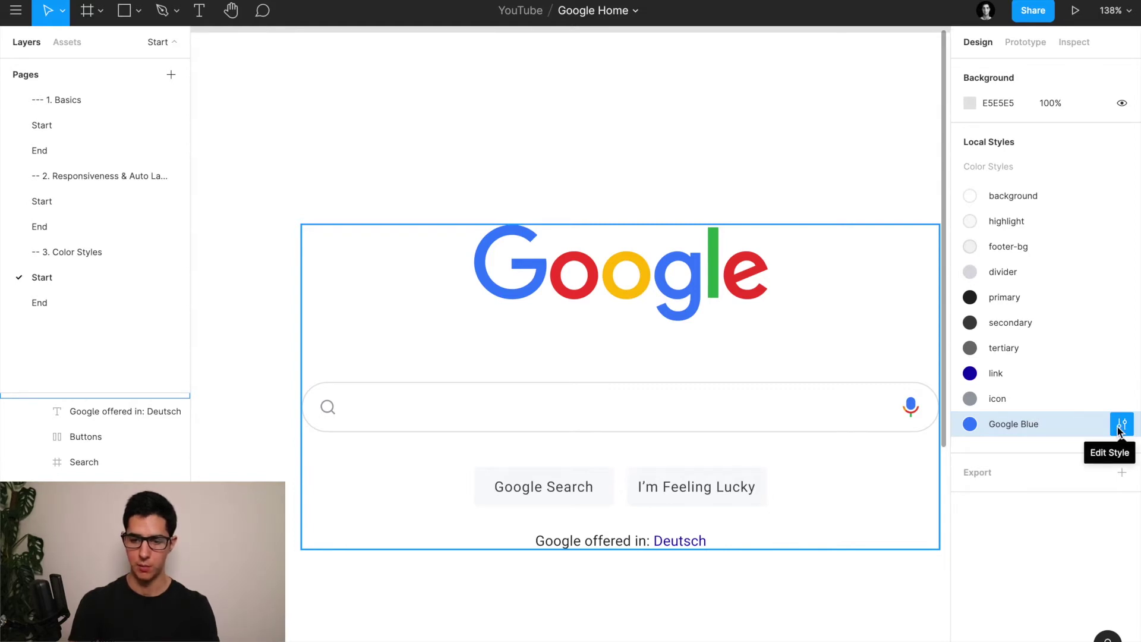
click(1117, 428)
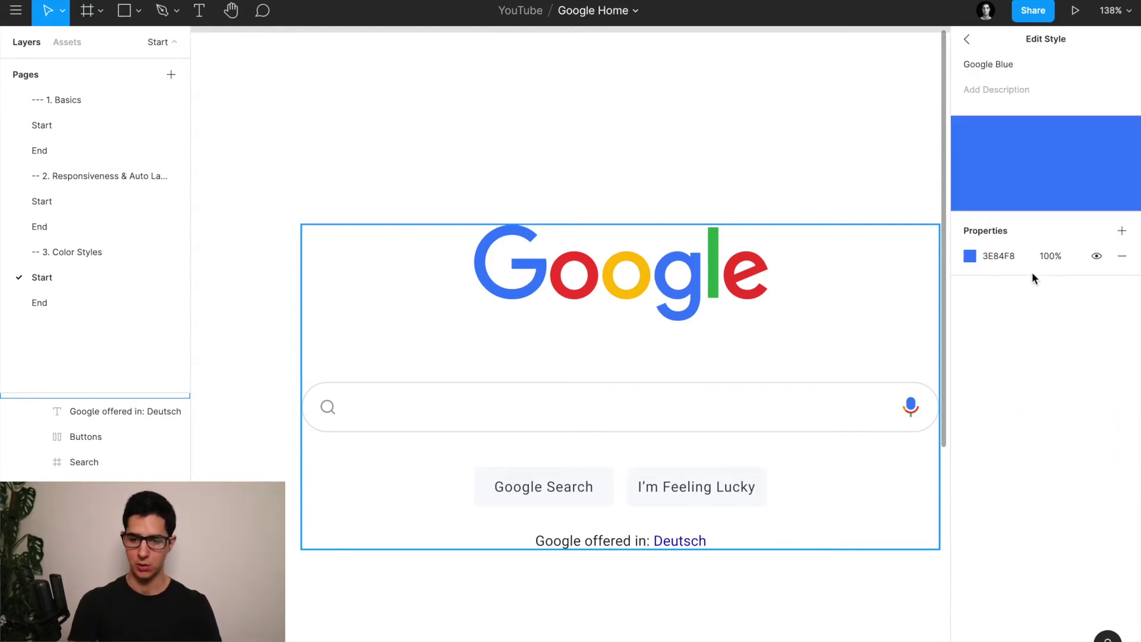
click(969, 256)
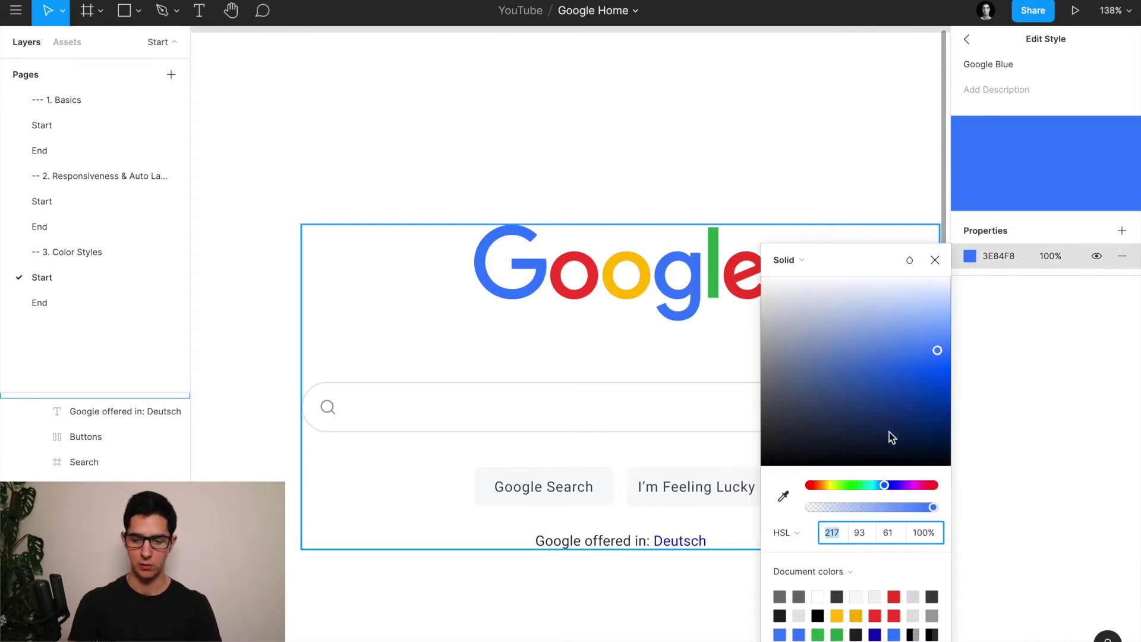
drag(884, 485, 931, 490)
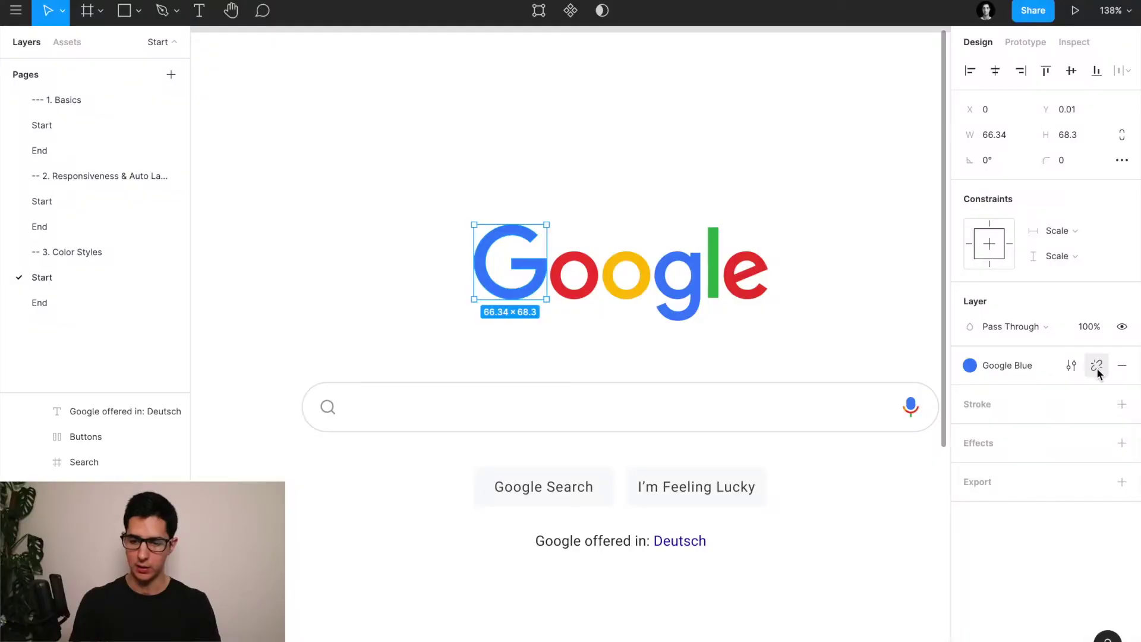
Step: Detach the Google Blue style from the fill of the logo's letter G
click(1096, 366)
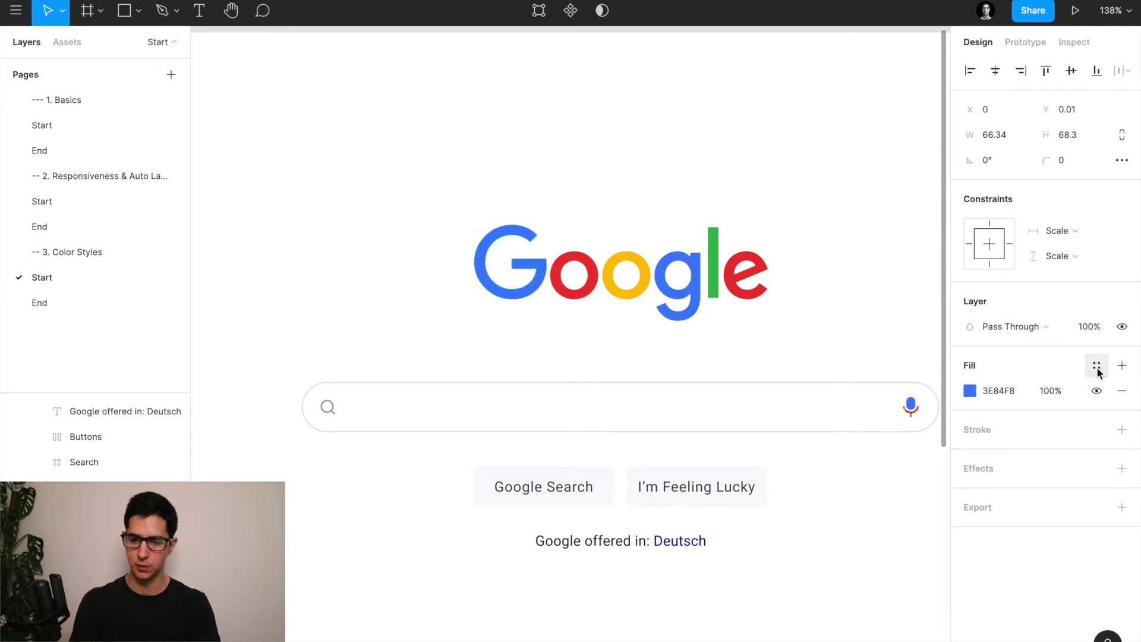
click(839, 134)
mouse_move(1108, 426)
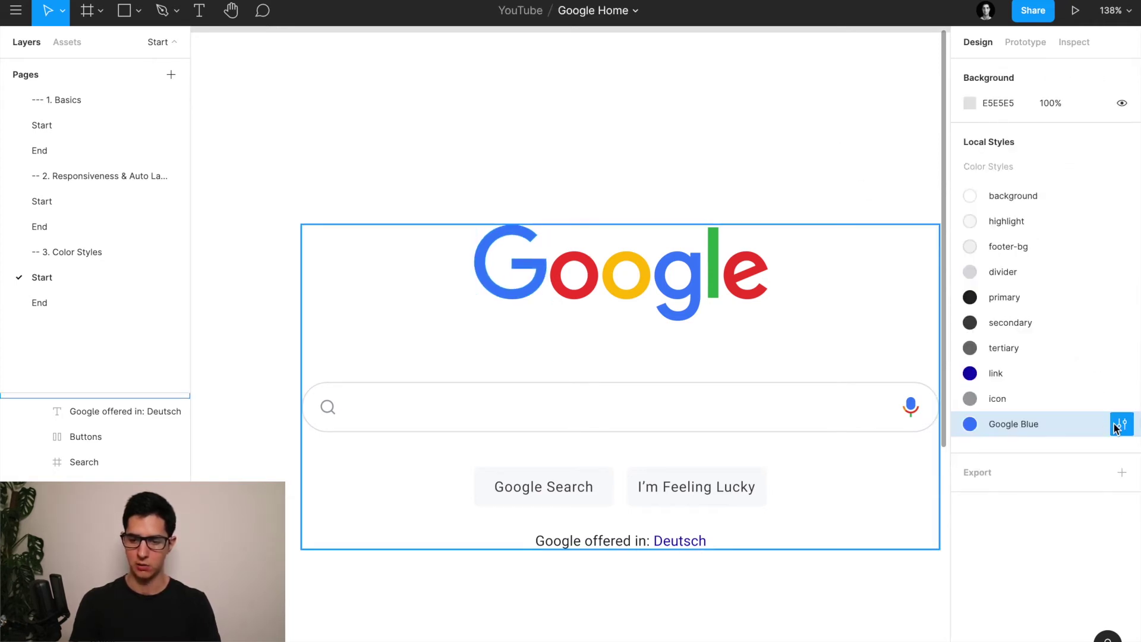
Step: Try a more purple hue on the Google Blue style and delete the style from the local styles
click(1121, 424)
click(969, 255)
mouse_move(881, 485)
mouse_down()
mouse_move(808, 484)
mouse_move(901, 485)
mouse_up()
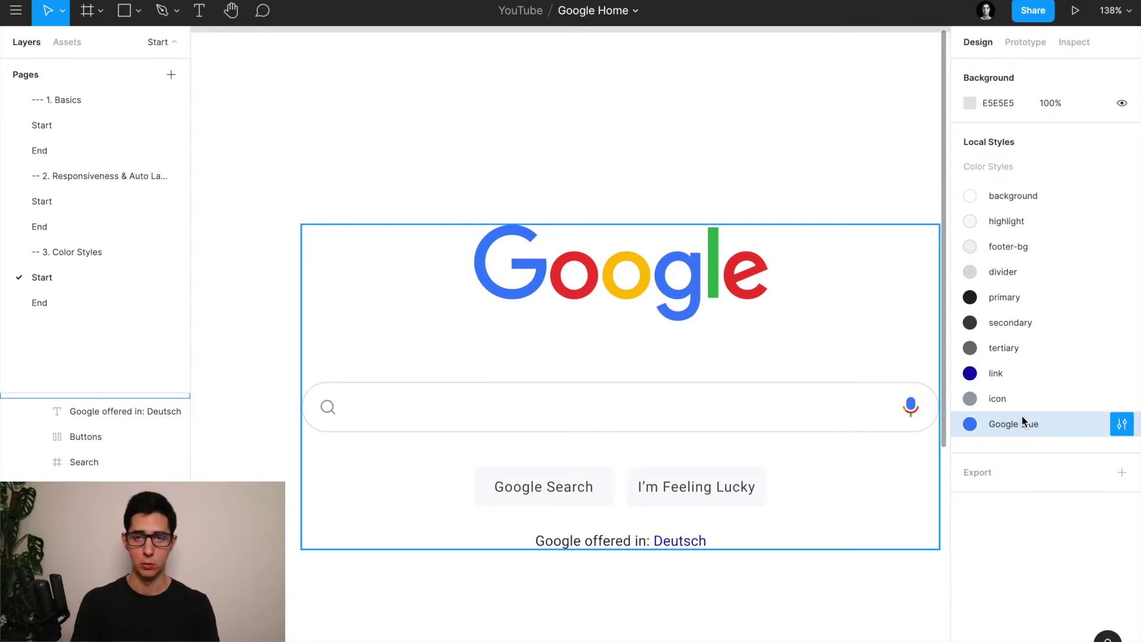
right_click(1026, 418)
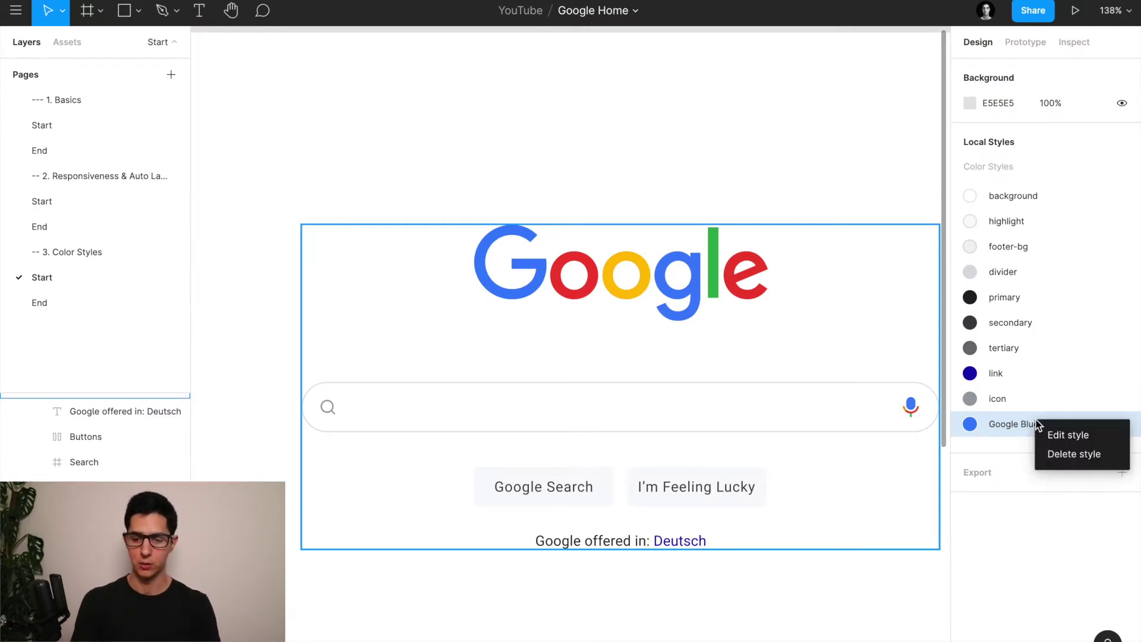
click(1062, 461)
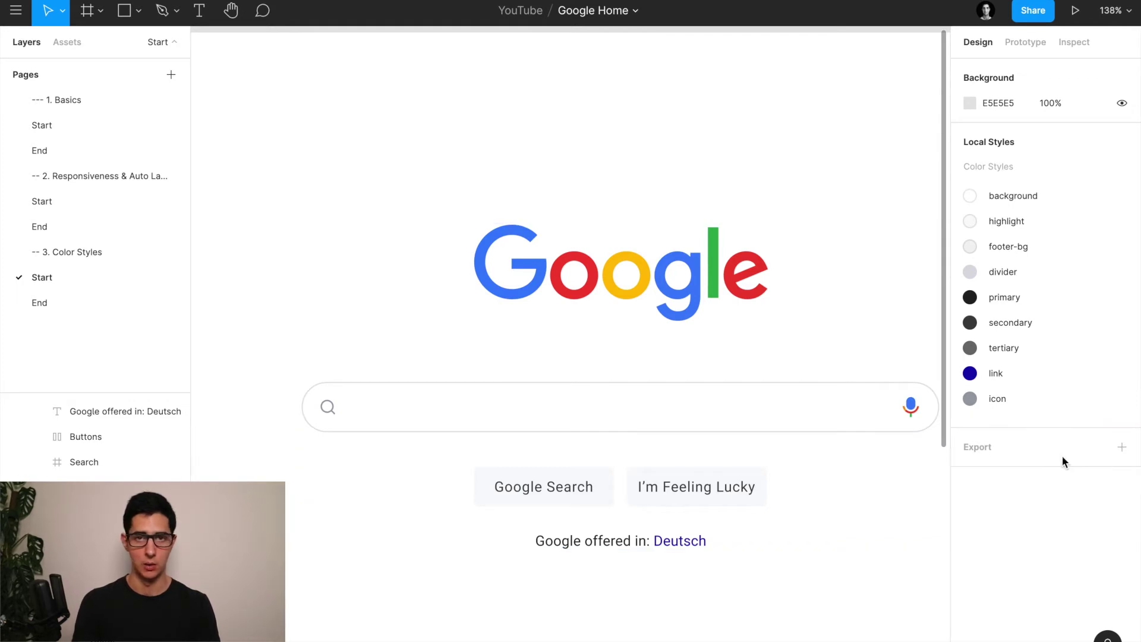
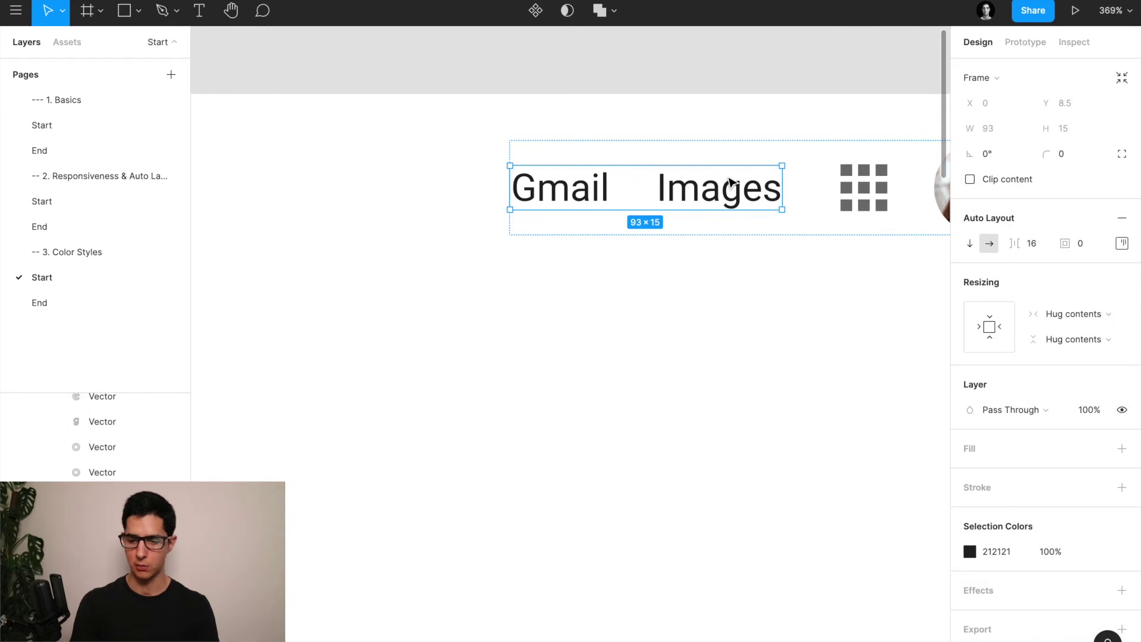
Step: Apply the secondary color style to the Gmail and Images links in the desktop frame's header
click(1095, 552)
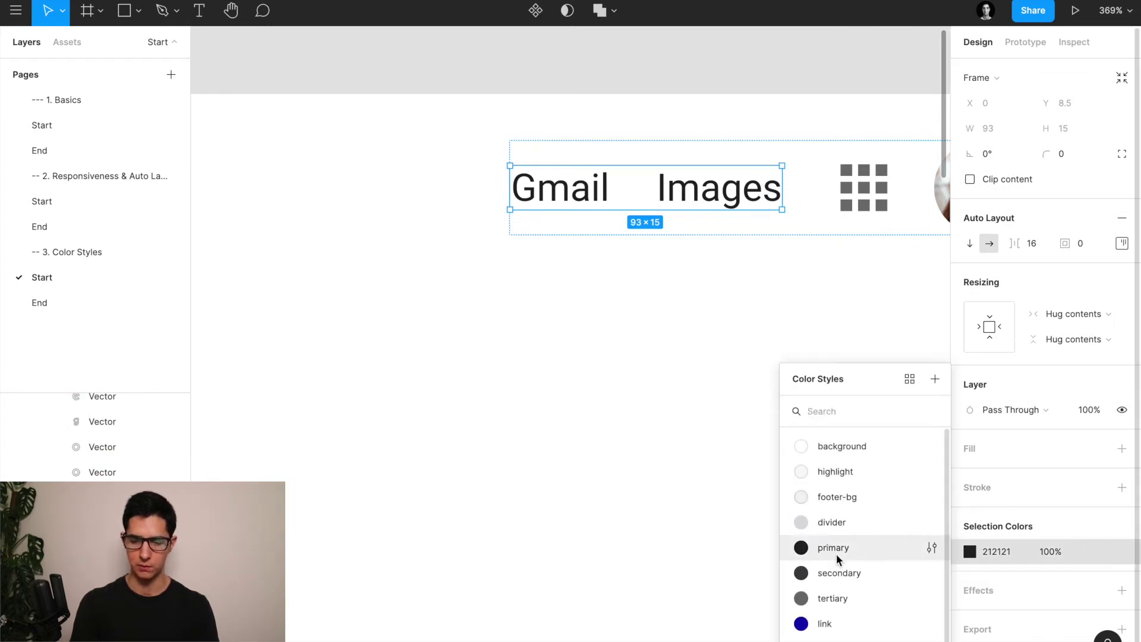
click(829, 572)
Step: Apply the tertiary color style to the nine-square apps icon beside the profile picture in the header
scroll(740, 401, down, 3)
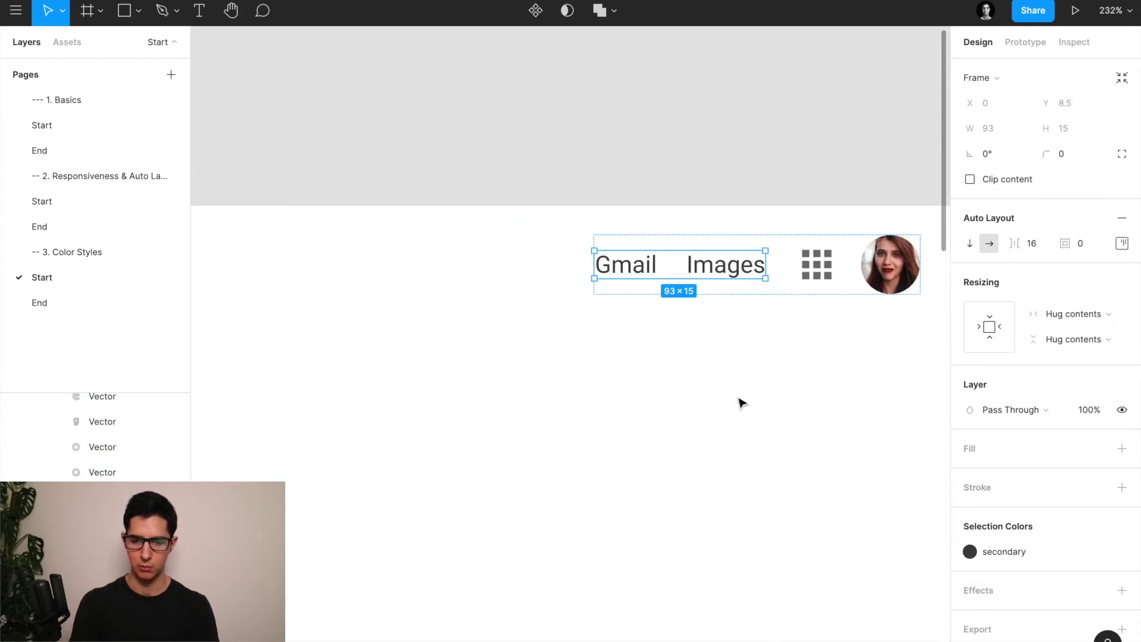
scroll(740, 398, right, 2)
click(751, 297)
scroll(693, 273, up, 3)
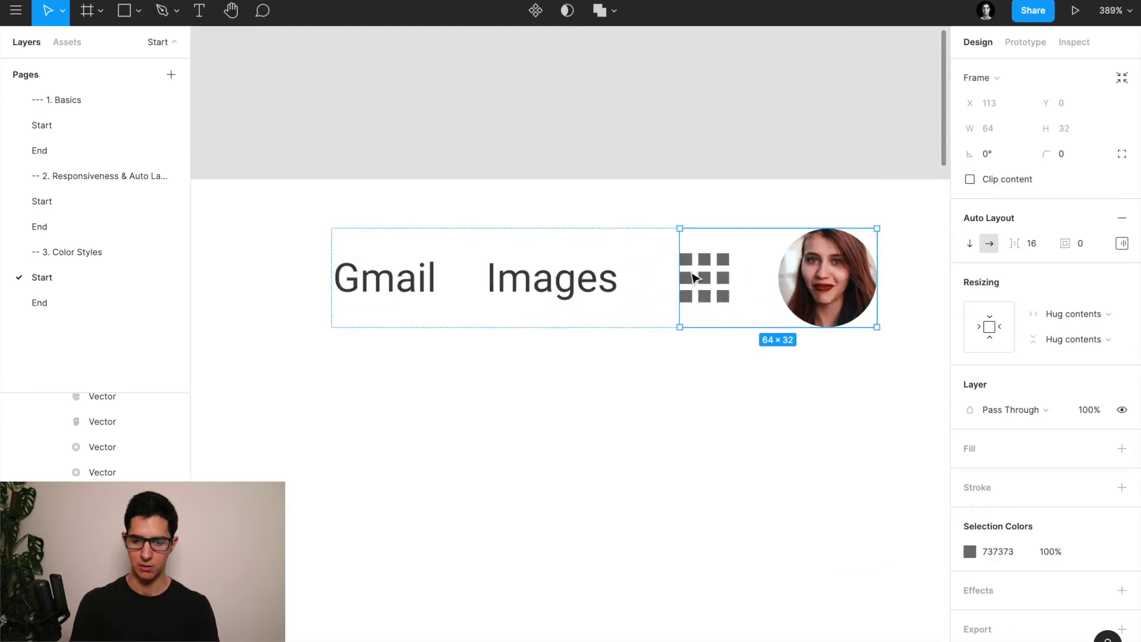
double_click(693, 277)
click(1105, 616)
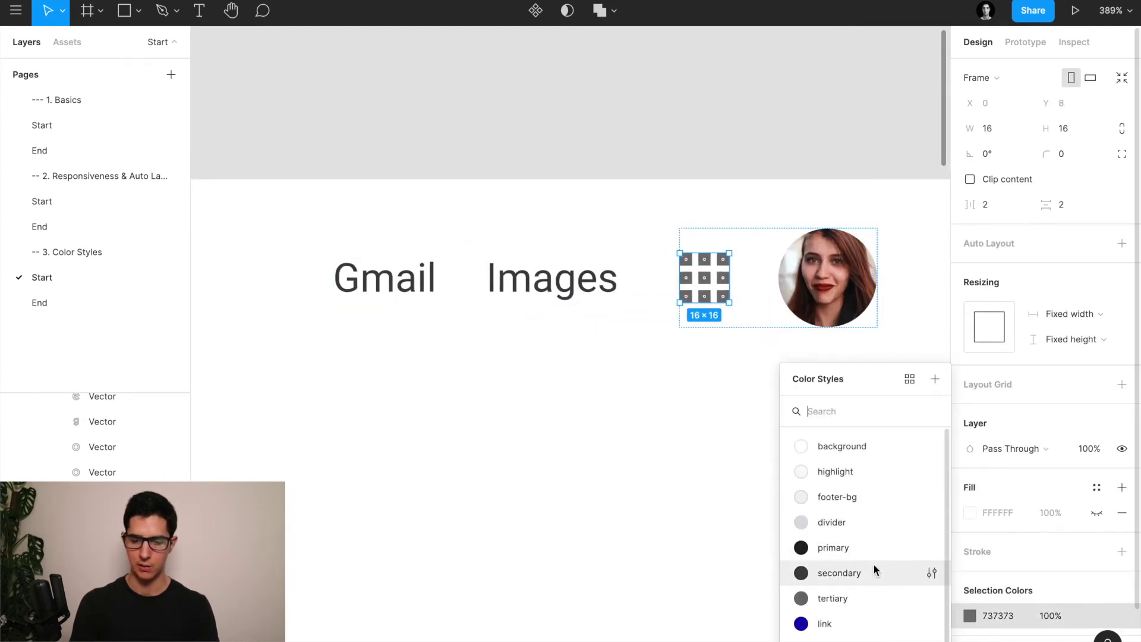
click(853, 598)
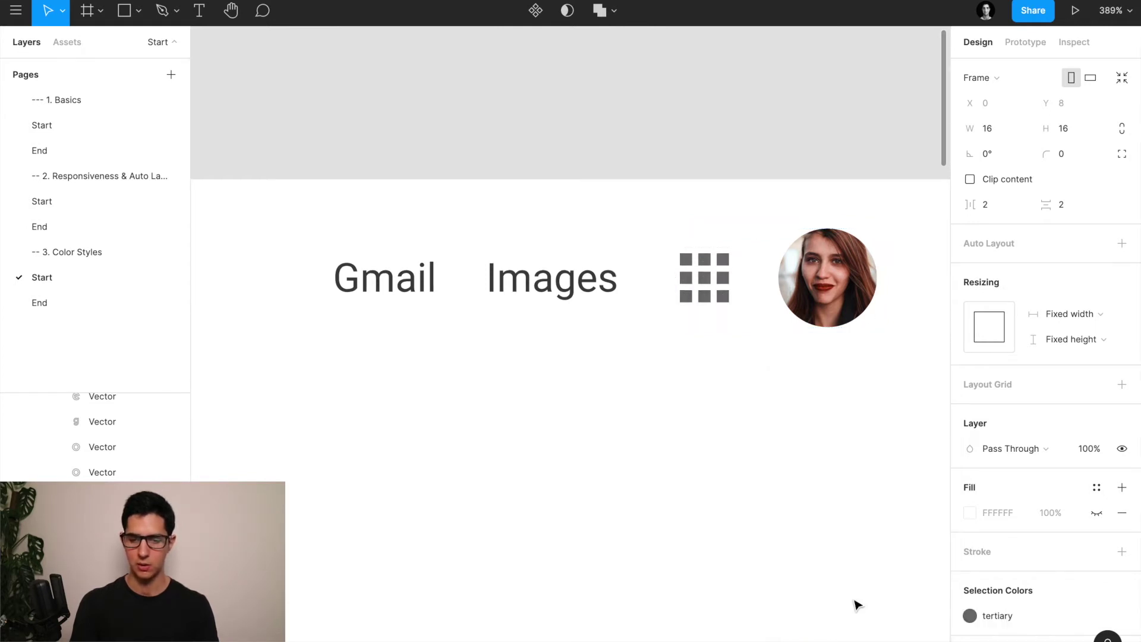
Step: Check the header apps icon's color style on the Color Styles End page and return to the Start page
click(65, 300)
scroll(570, 315, up, 10)
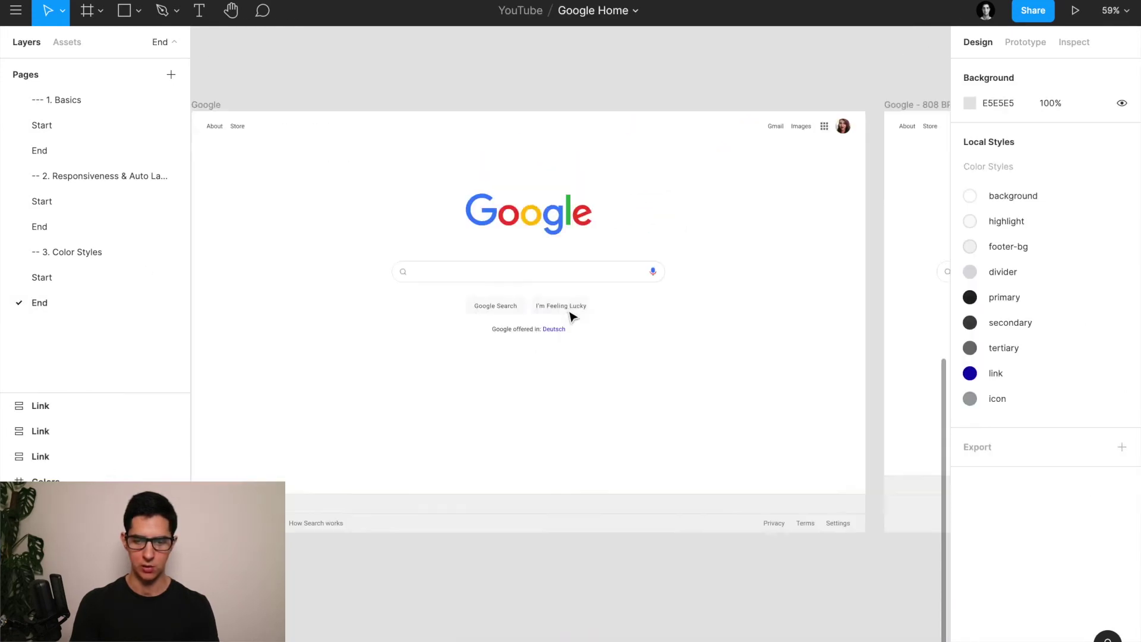
double_click(750, 235)
key(shift+2)
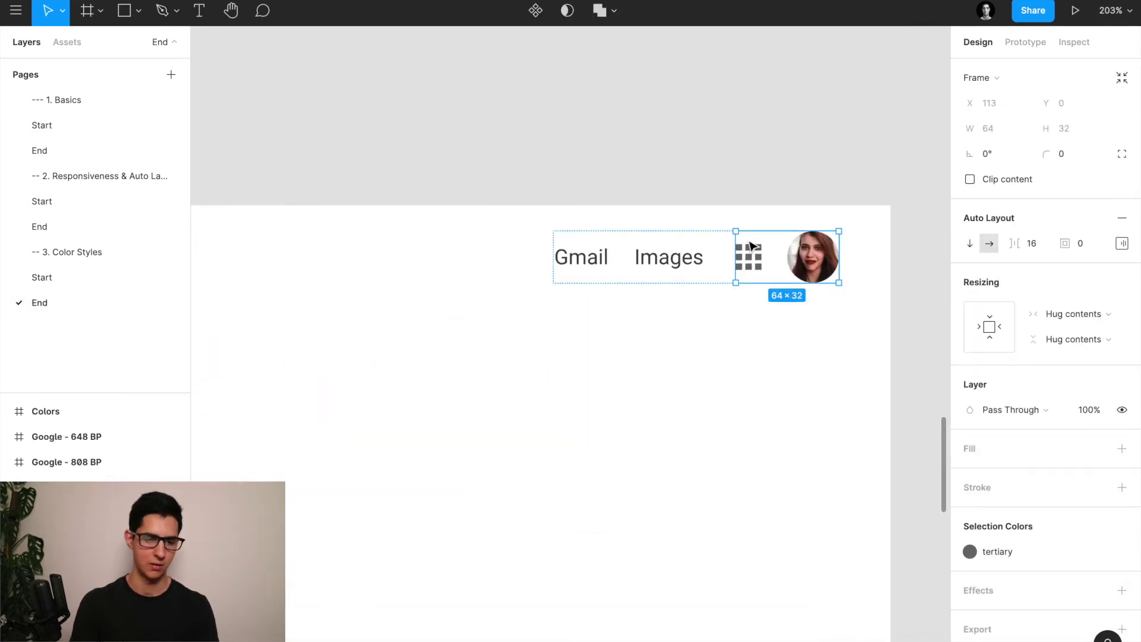
click(36, 277)
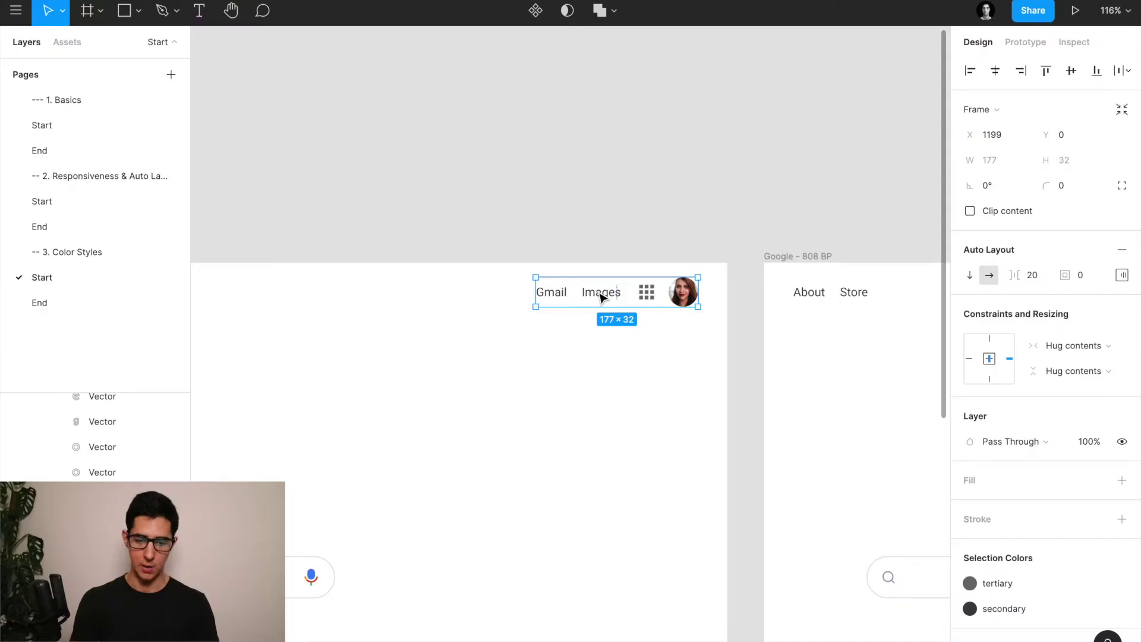
Step: Apply the divider color style to the stroke of the search bar below the Google logo
scroll(601, 297, left, 6)
scroll(600, 297, down, 3)
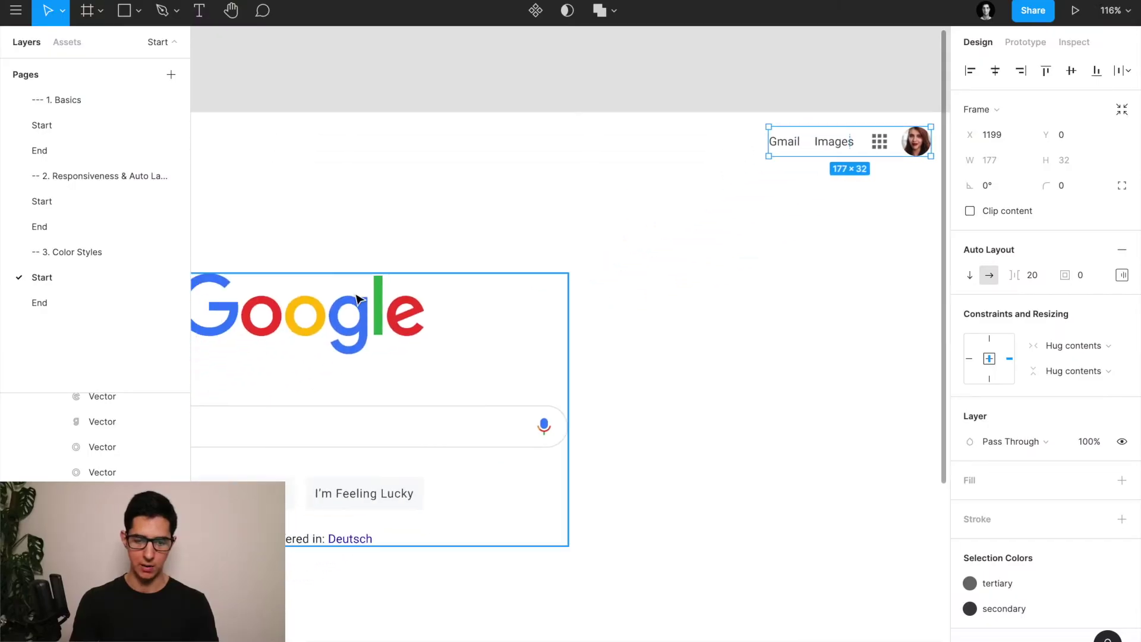
scroll(350, 302, down, 2)
scroll(349, 301, left, 5)
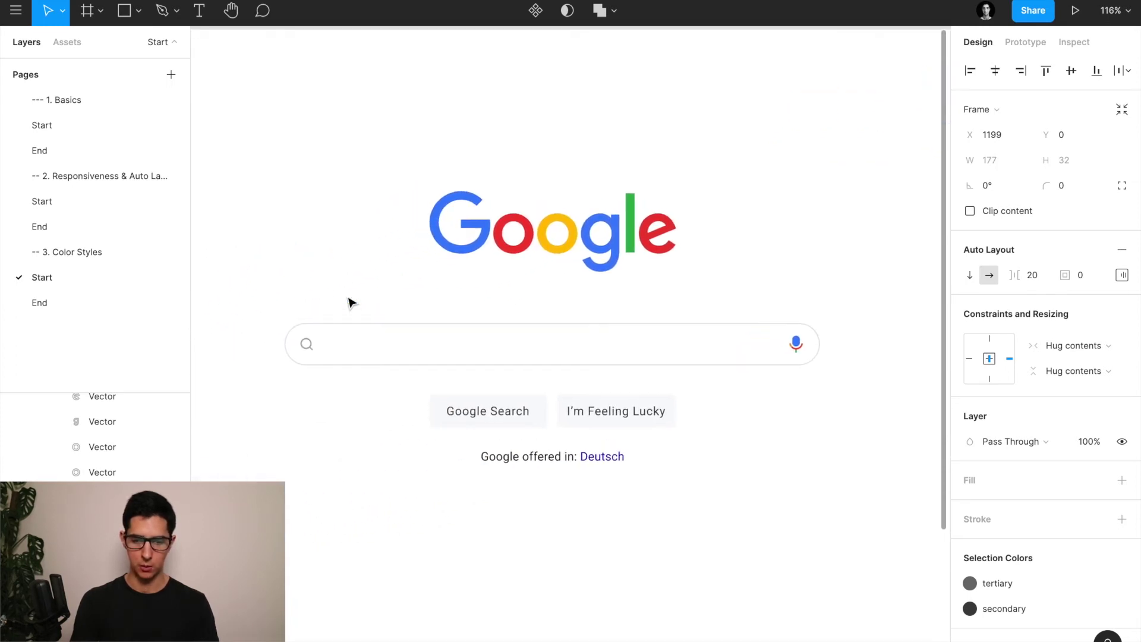
click(440, 341)
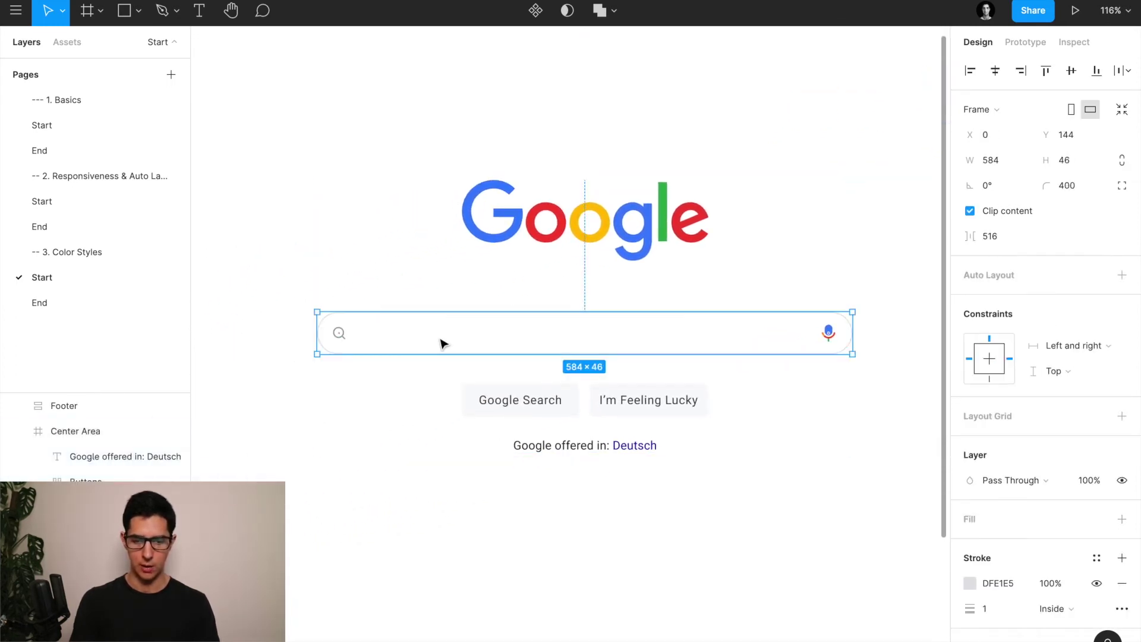
scroll(440, 341, up, 5)
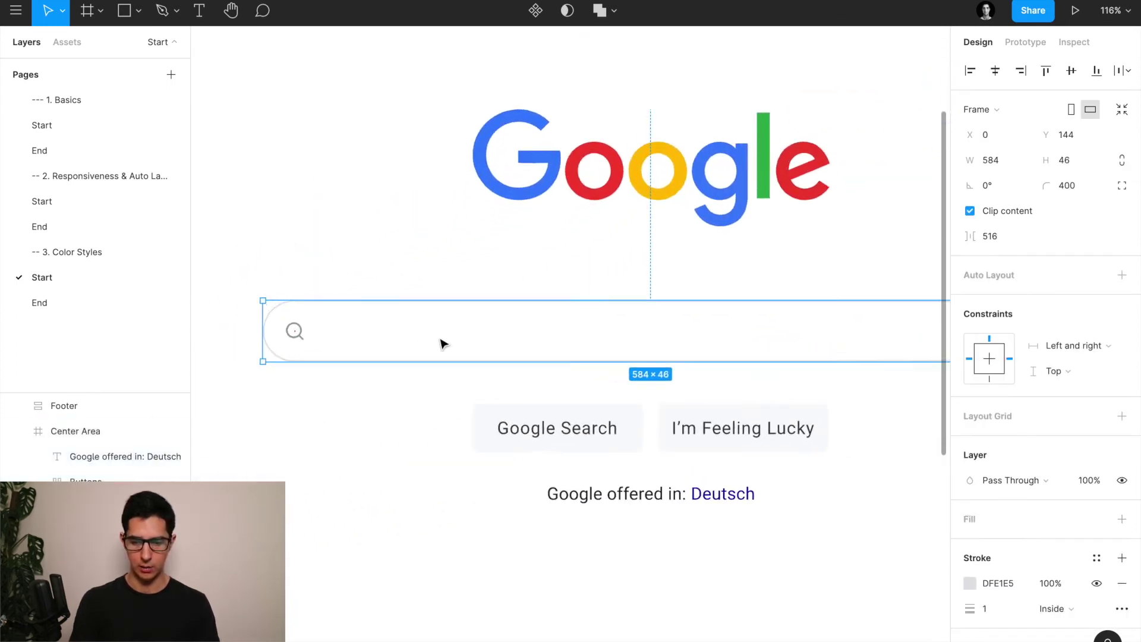
click(1096, 557)
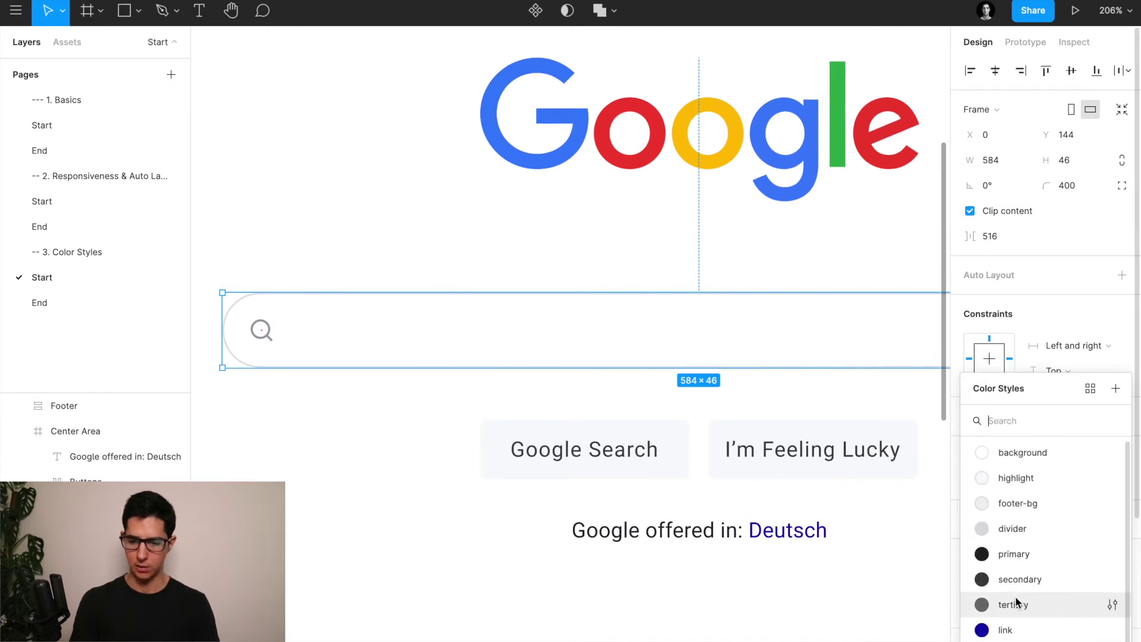
click(1010, 533)
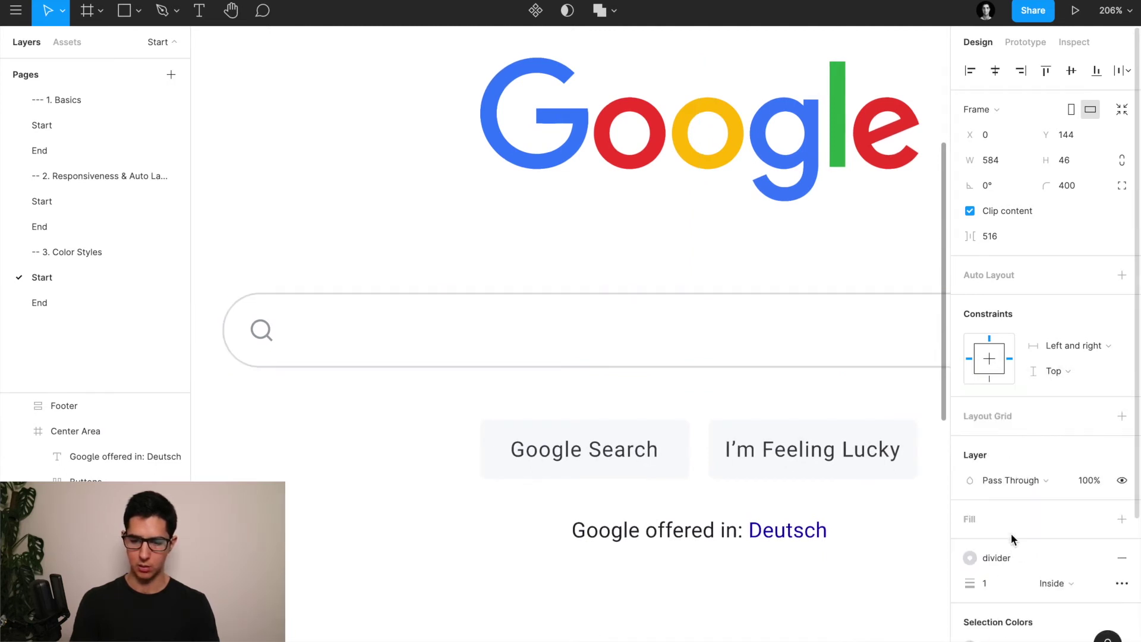
Step: Apply the icon color style to the magnifying glass icon inside the search bar
scroll(565, 382, left, 3)
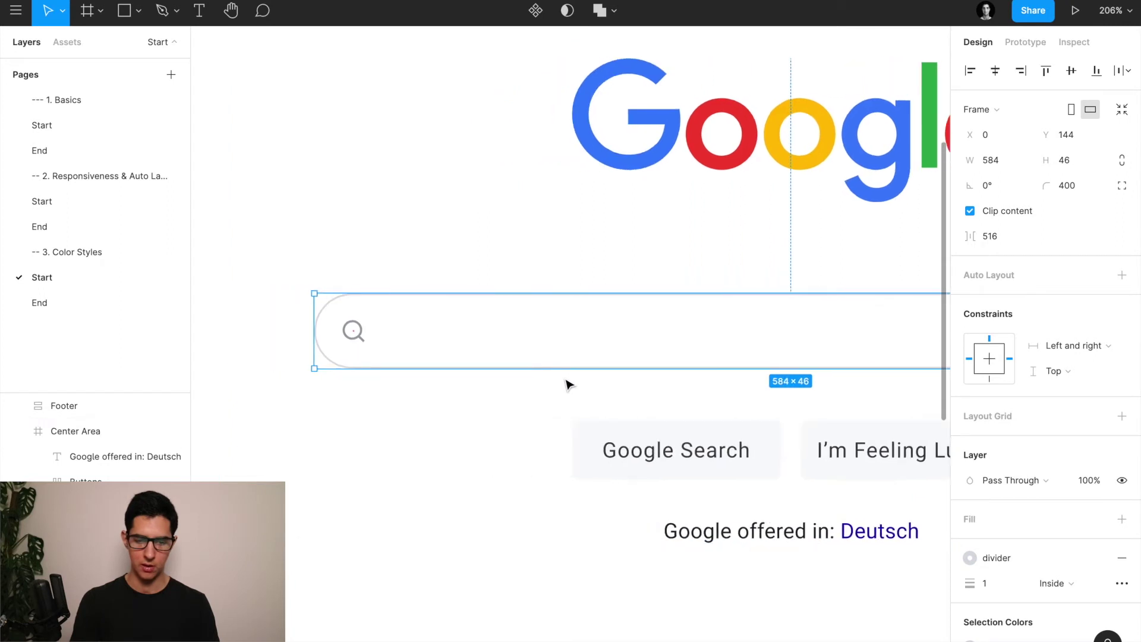
click(363, 333)
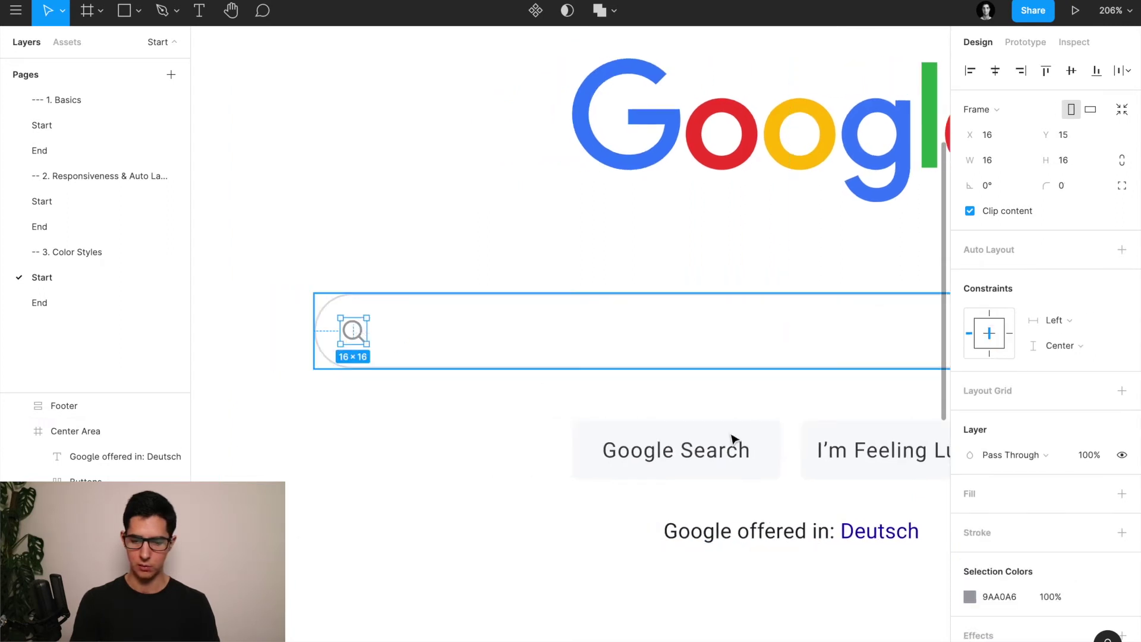
click(1093, 597)
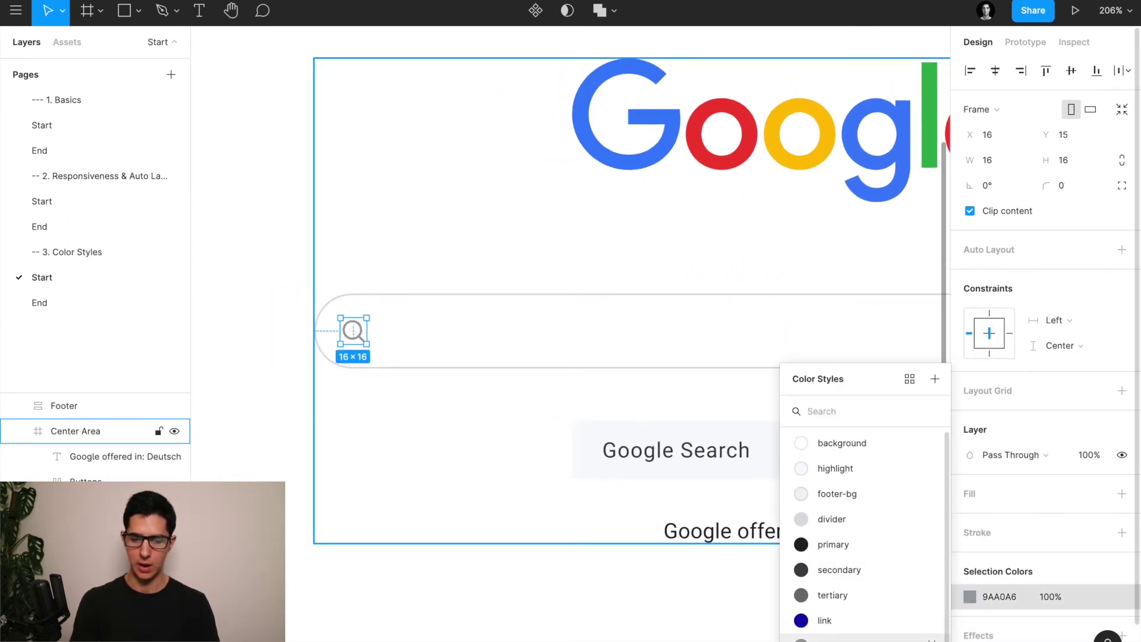
click(839, 565)
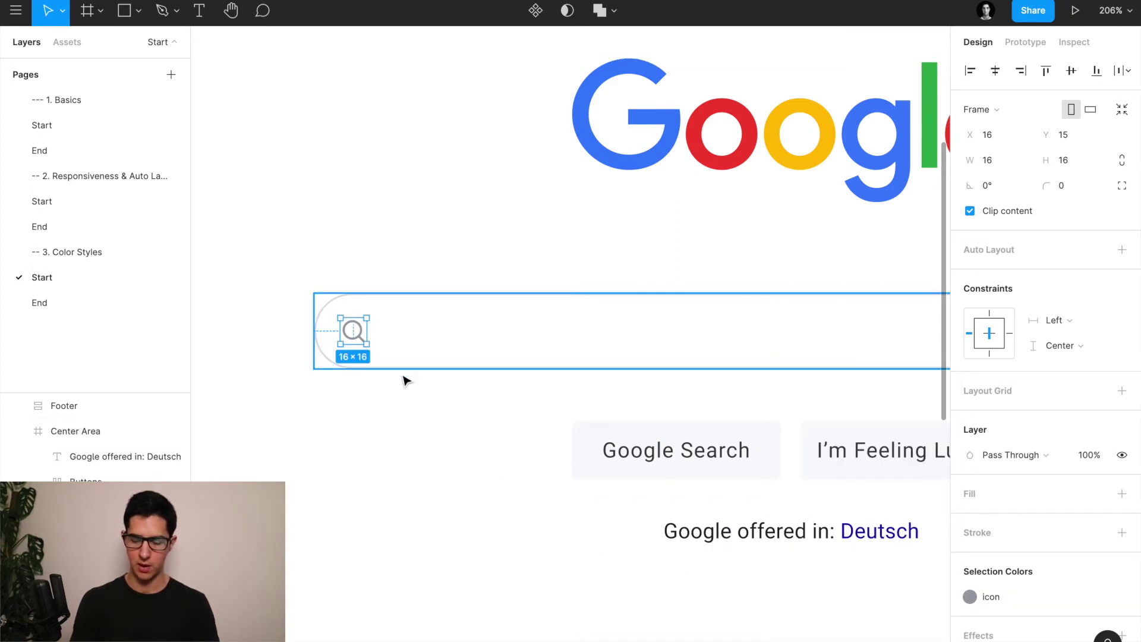
Step: Select the microphone icon in the search bar to examine its colors
scroll(484, 385, right, 10)
scroll(483, 386, right, 2)
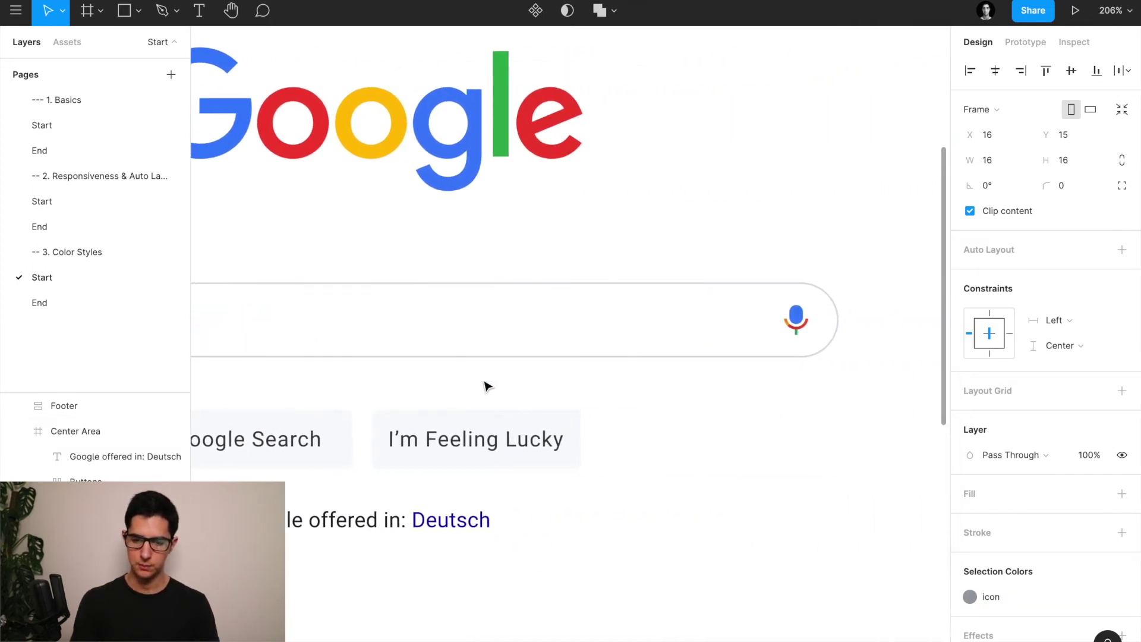
click(797, 316)
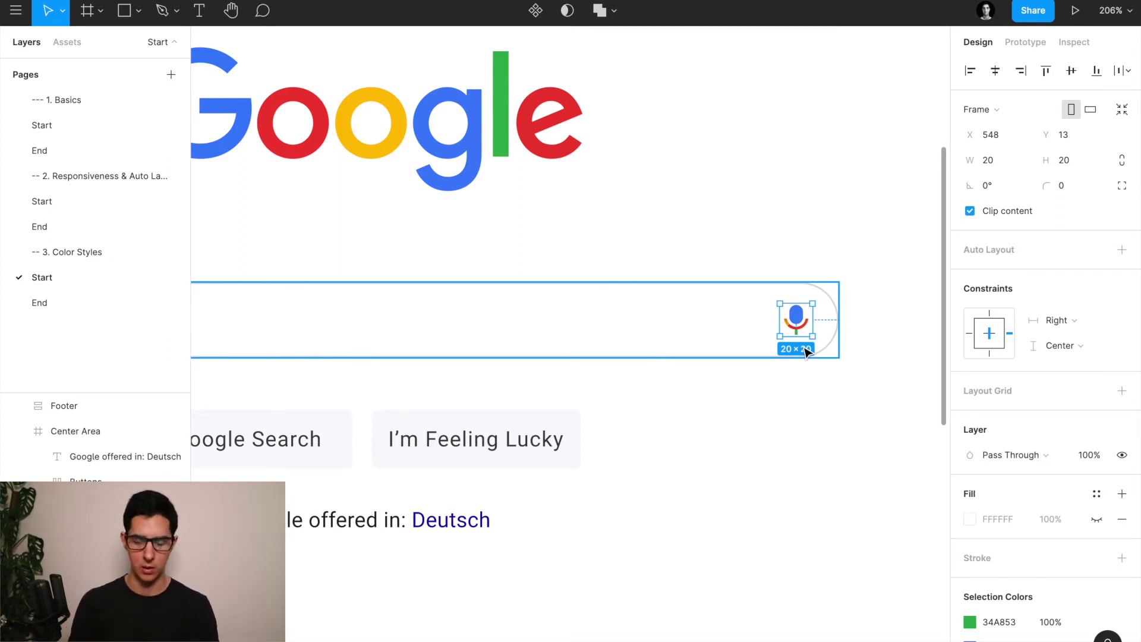
Step: Apply the secondary color style to the labels of the Google Search and I'm Feeling Lucky buttons, and the highlight style to their backgrounds
scroll(806, 352, down, 5)
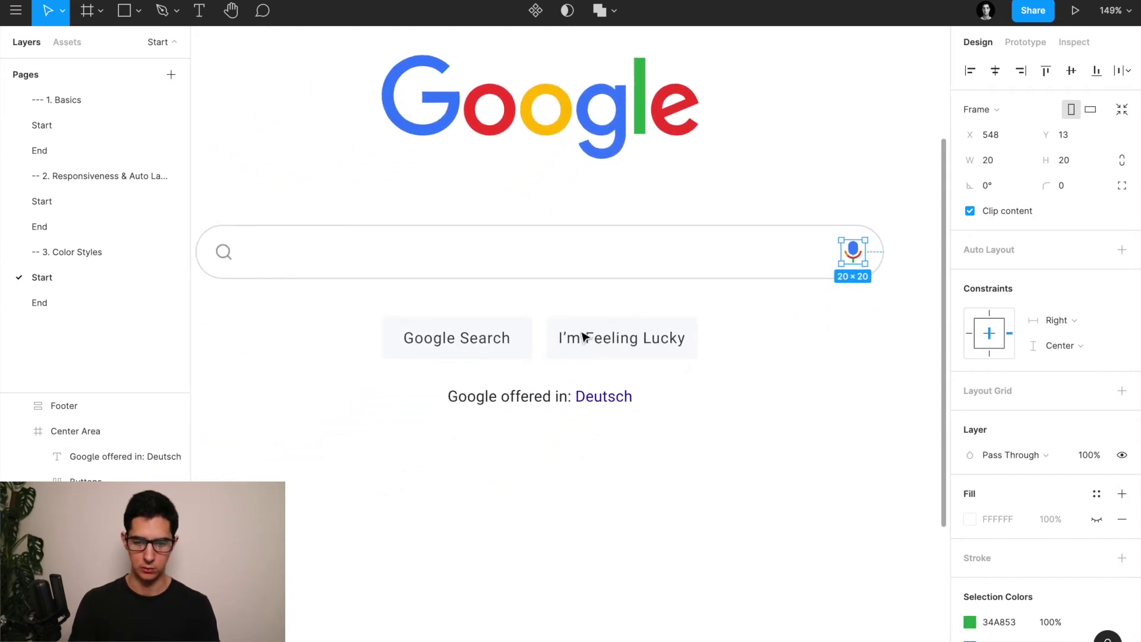
scroll(492, 352, up, 3)
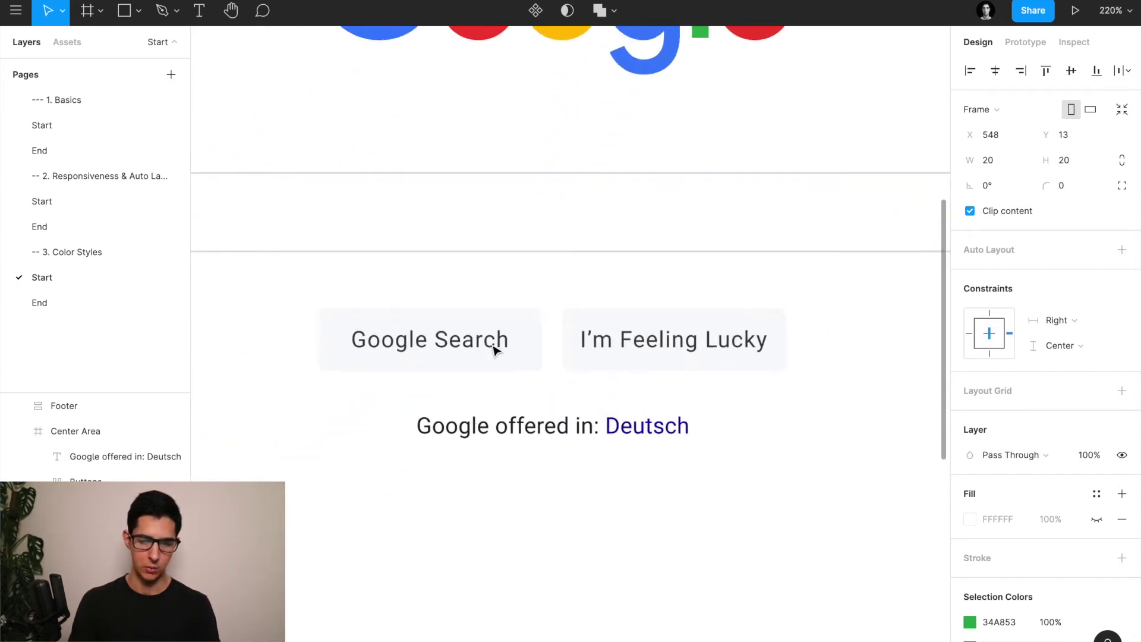
click(513, 340)
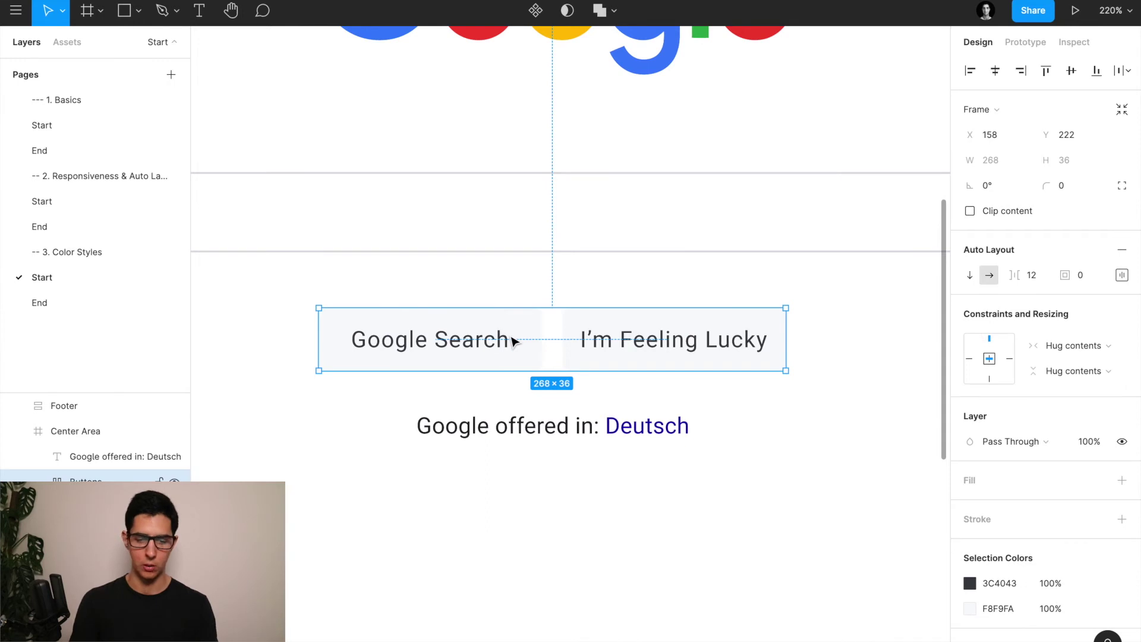
click(1097, 583)
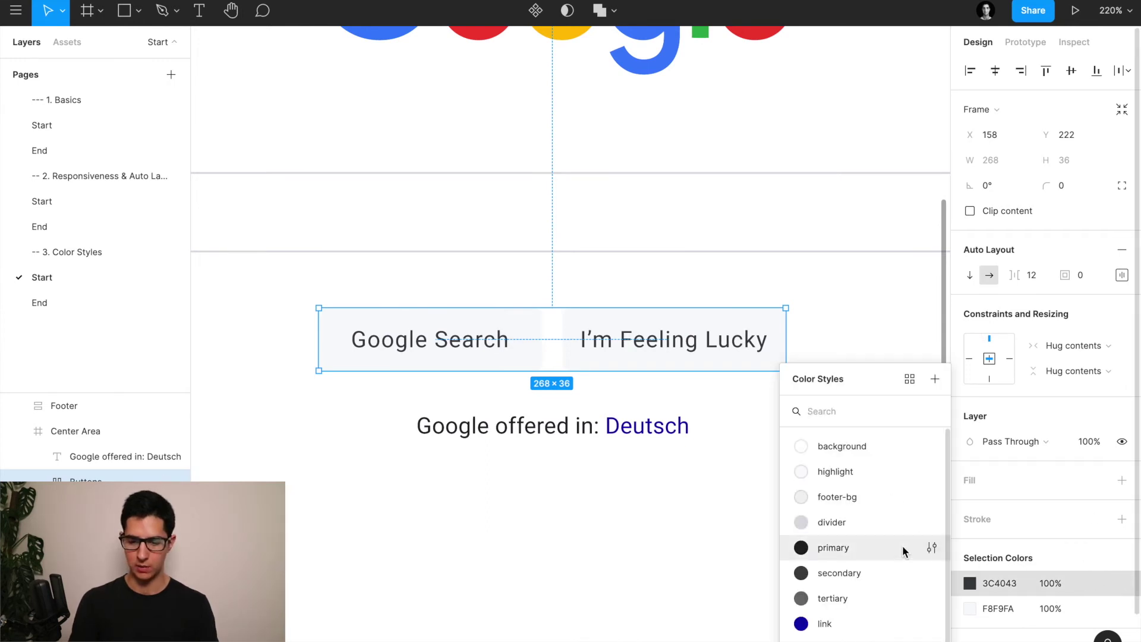
click(838, 574)
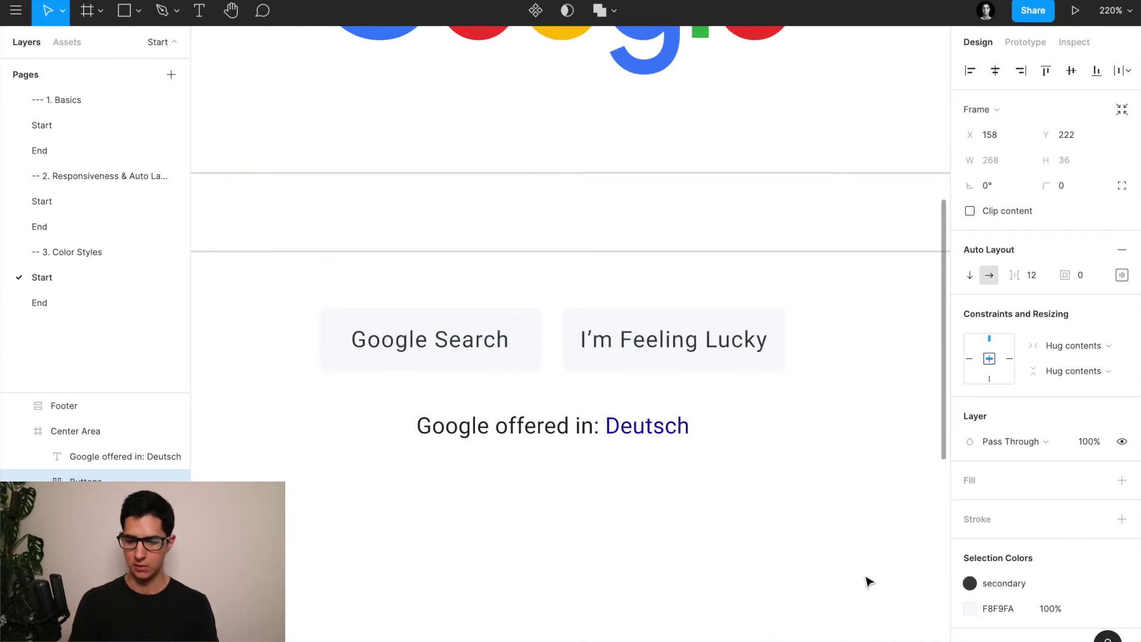
click(1098, 607)
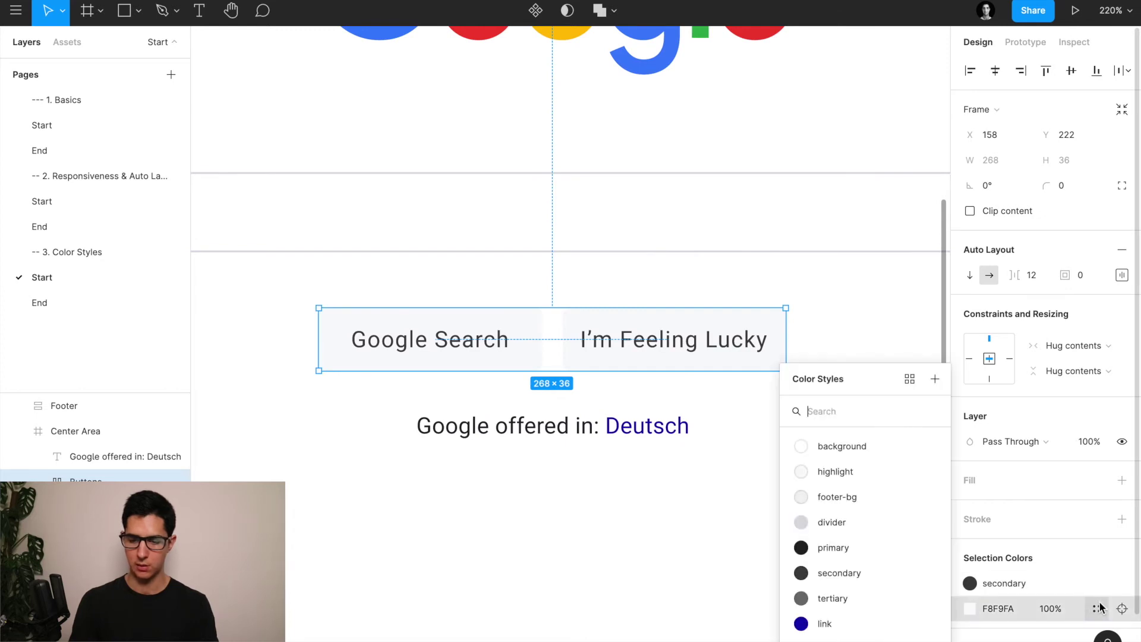
click(835, 471)
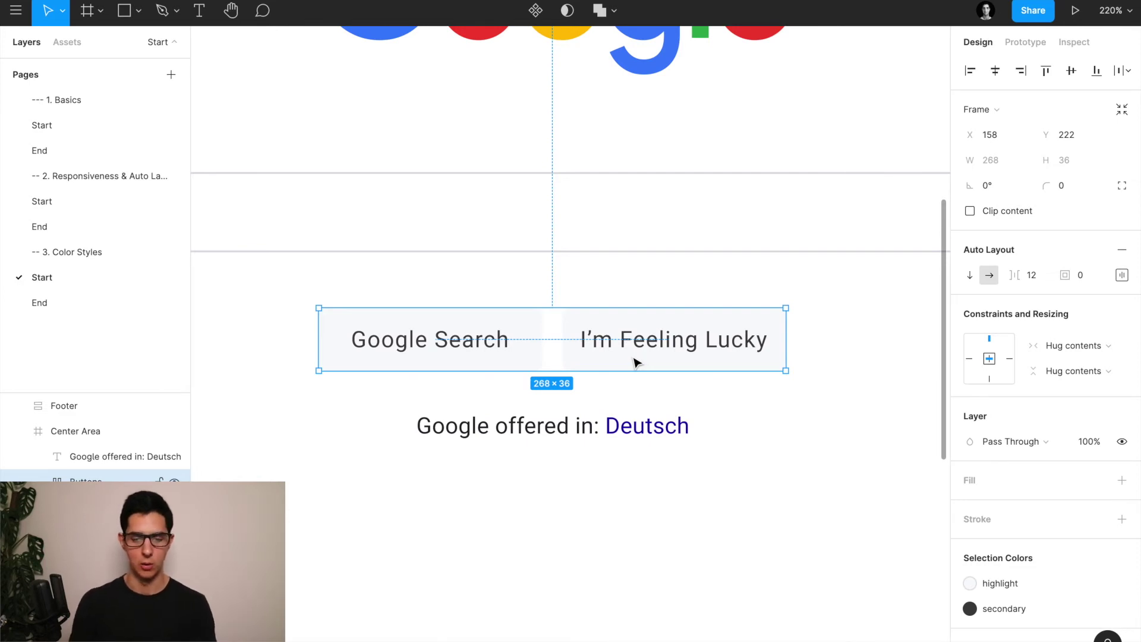
Step: Apply the primary color style to both dark colors, 202124 and 404040, of the "Google offered in: Deutsch" text
click(550, 425)
scroll(552, 320, down, 4)
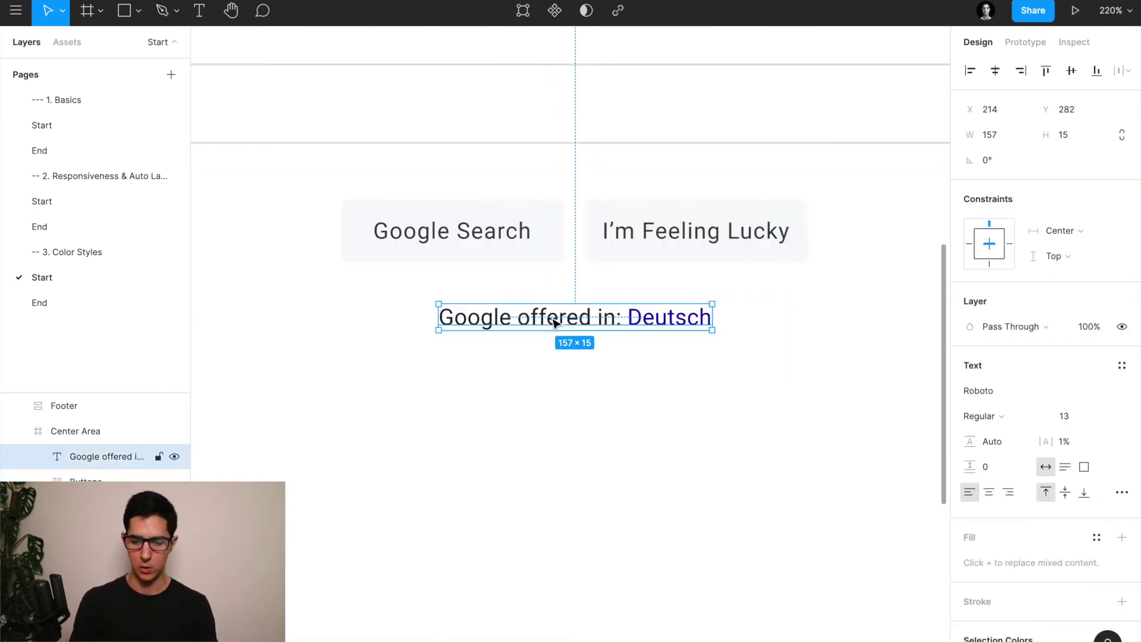
scroll(621, 369, down, 4)
scroll(970, 497, down, 1)
scroll(969, 497, down, 3)
key(ctrl+plus)
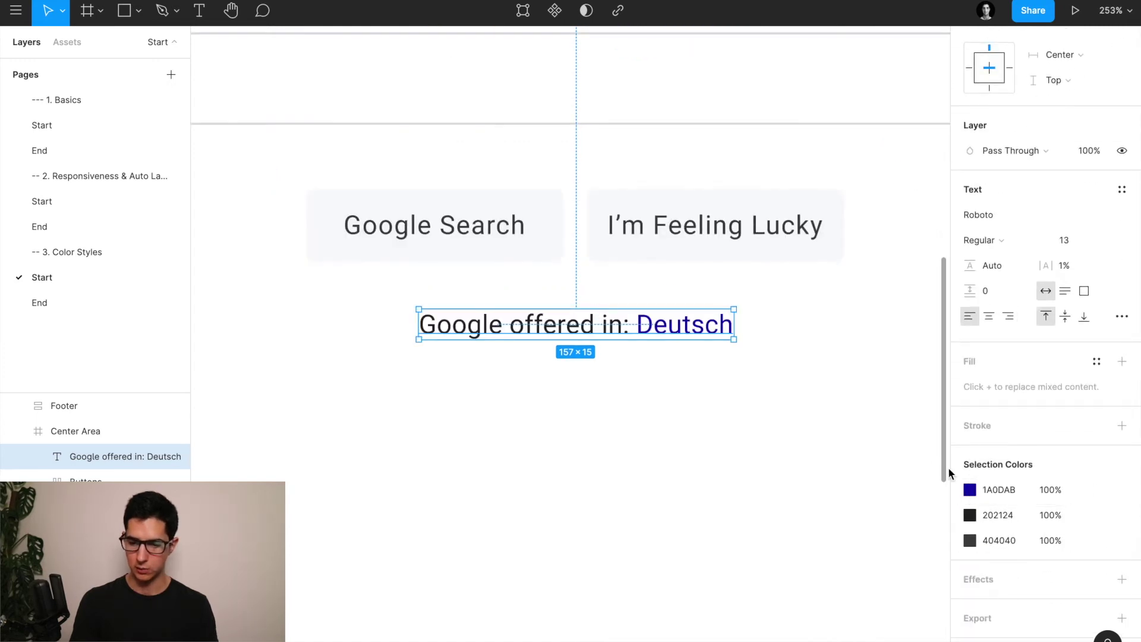
click(1096, 516)
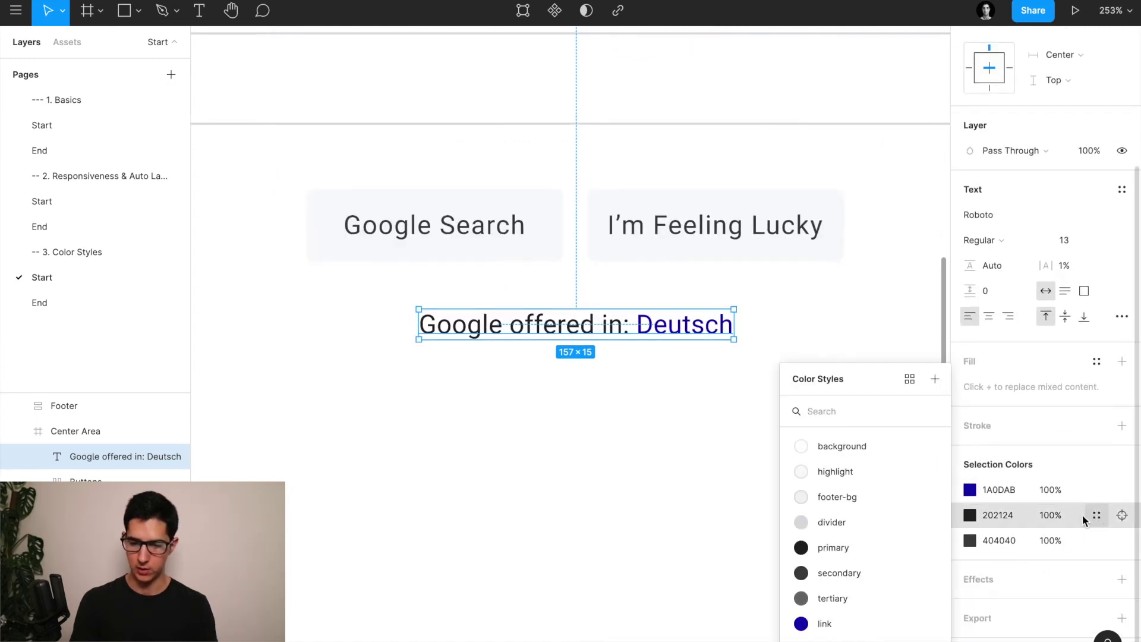
click(835, 548)
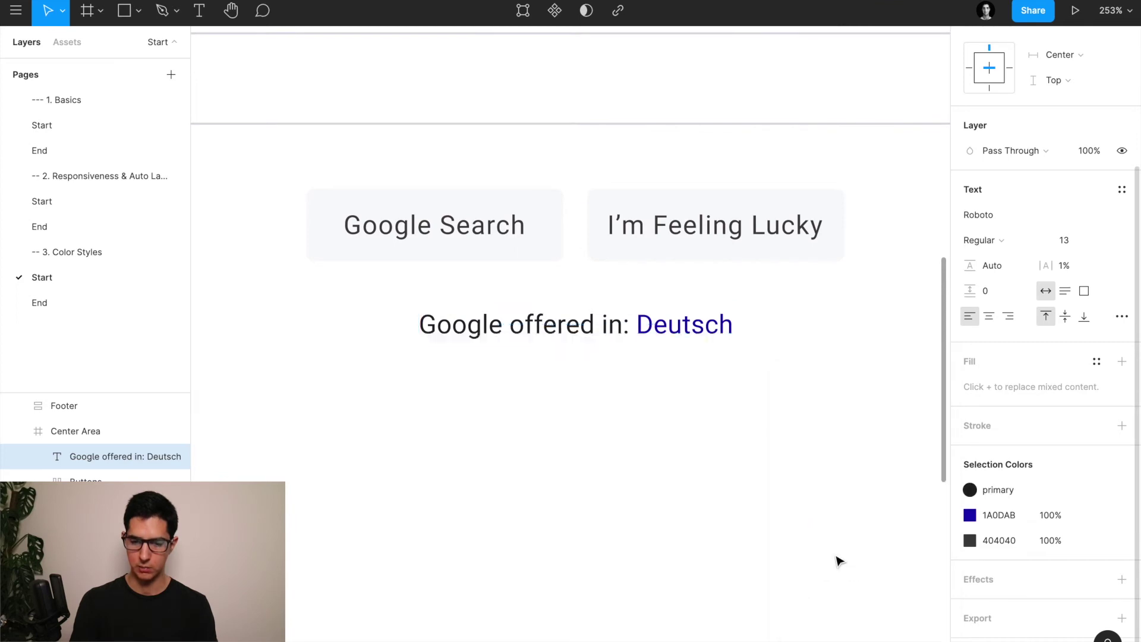
click(1100, 543)
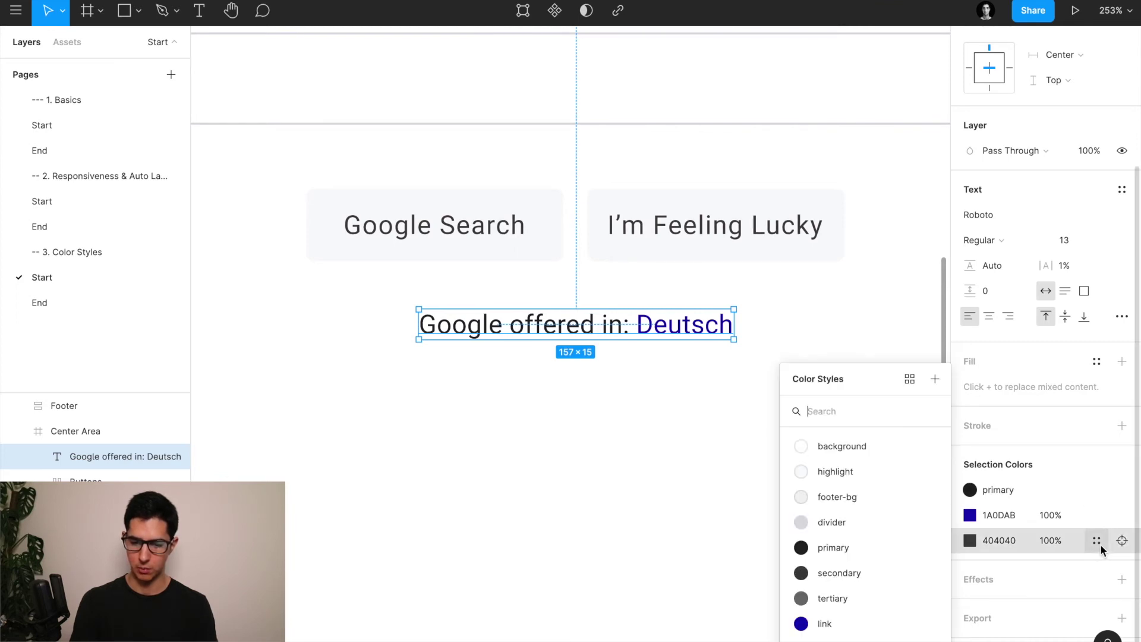
click(872, 551)
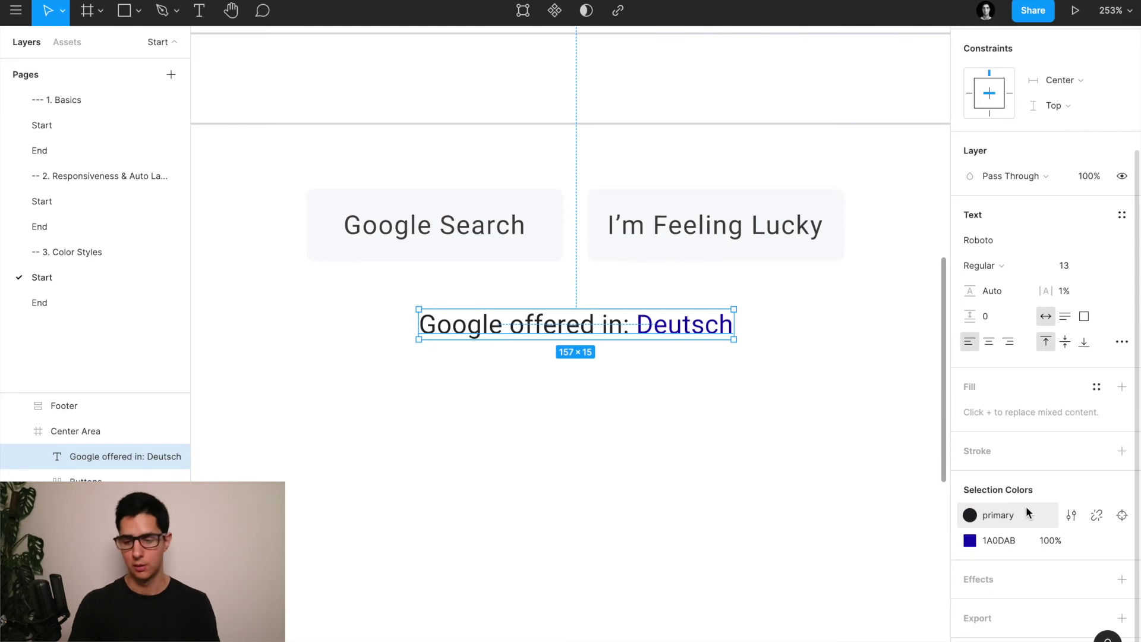
Step: Apply the link color style to the blue color of the word Deutsch and deselect the text
click(1096, 541)
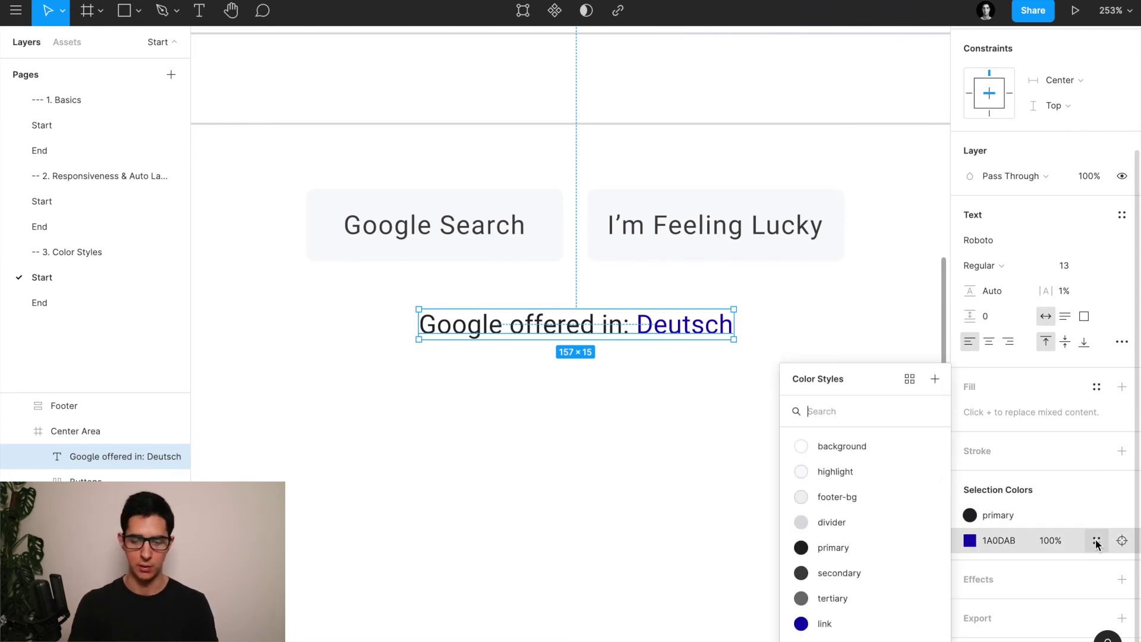
click(825, 624)
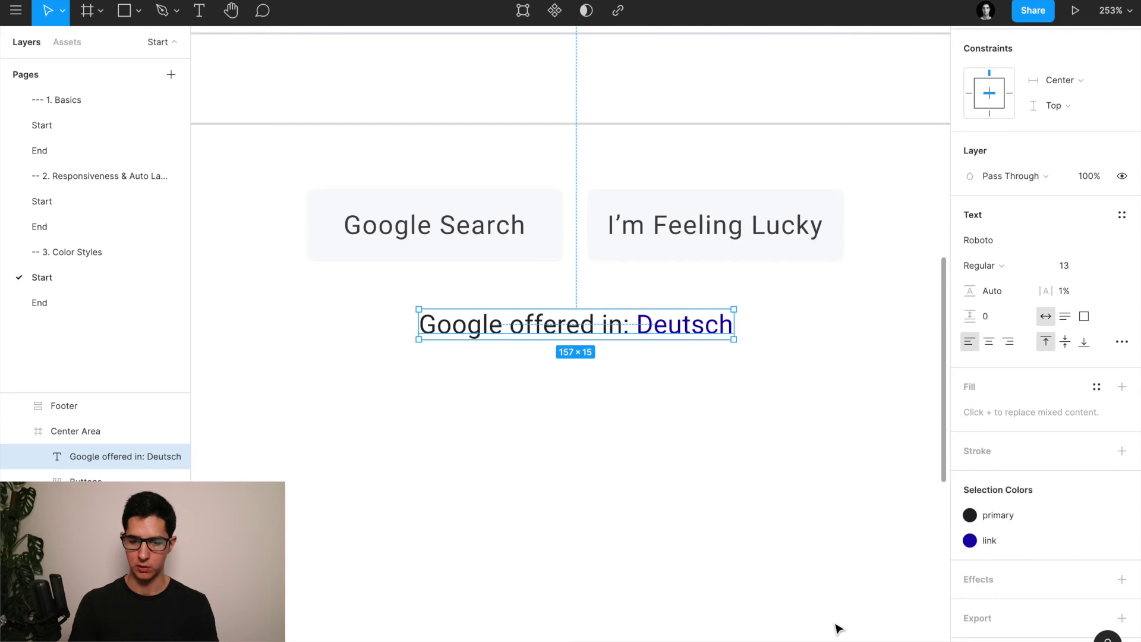
click(776, 419)
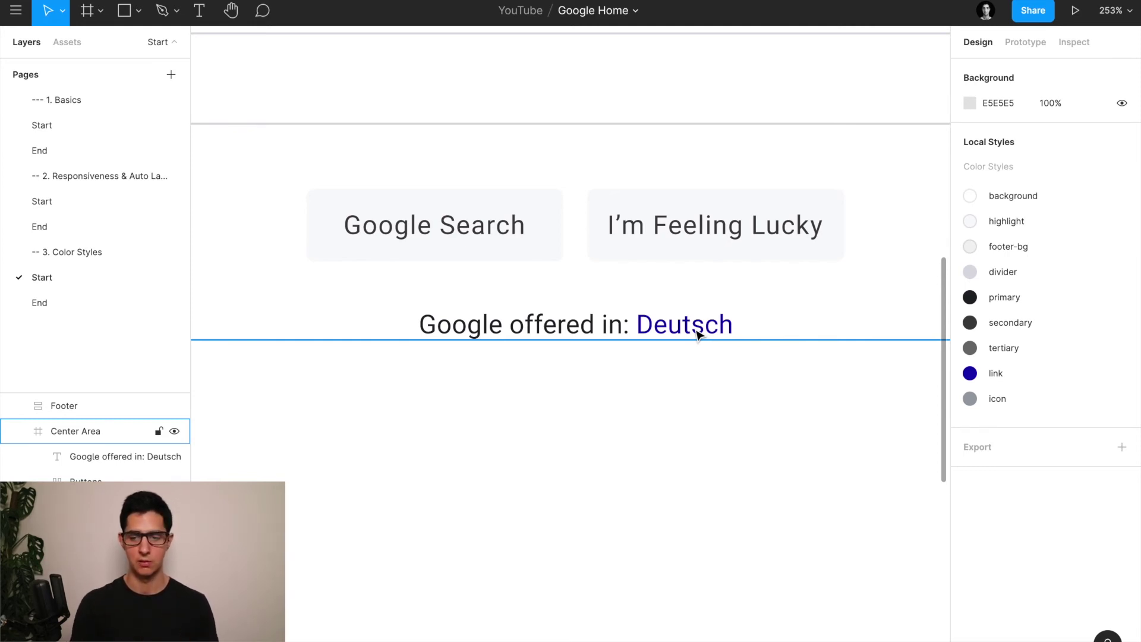
Step: Apply the tertiary color style to the gray text color of the desktop frame's footer
scroll(698, 334, down, 10)
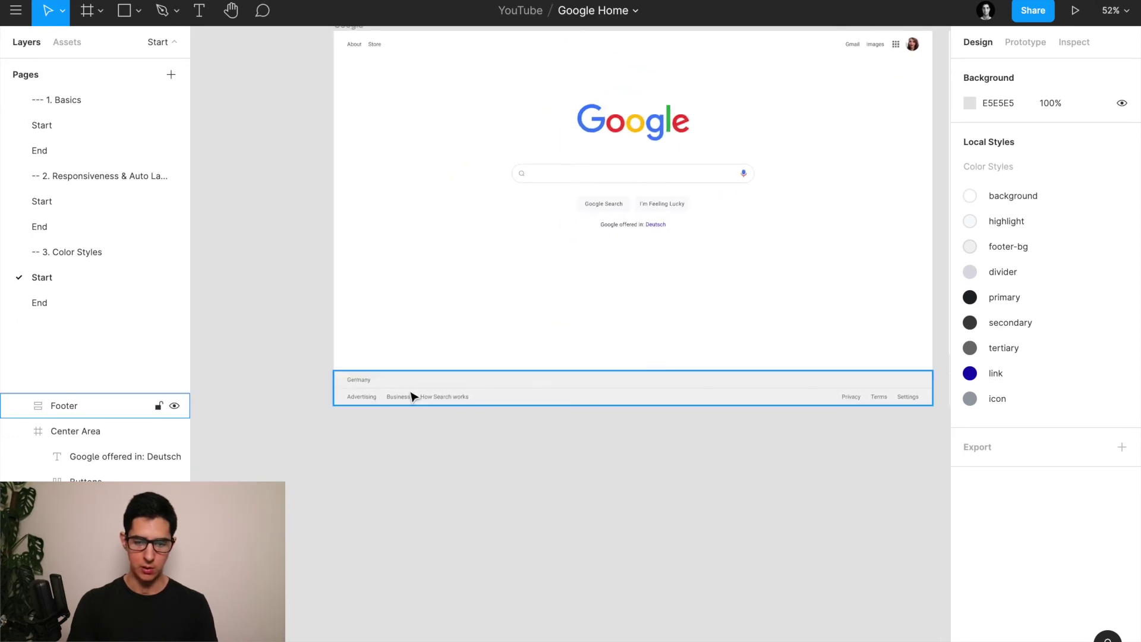
scroll(413, 397, up, 5)
click(494, 418)
scroll(494, 417, down, 2)
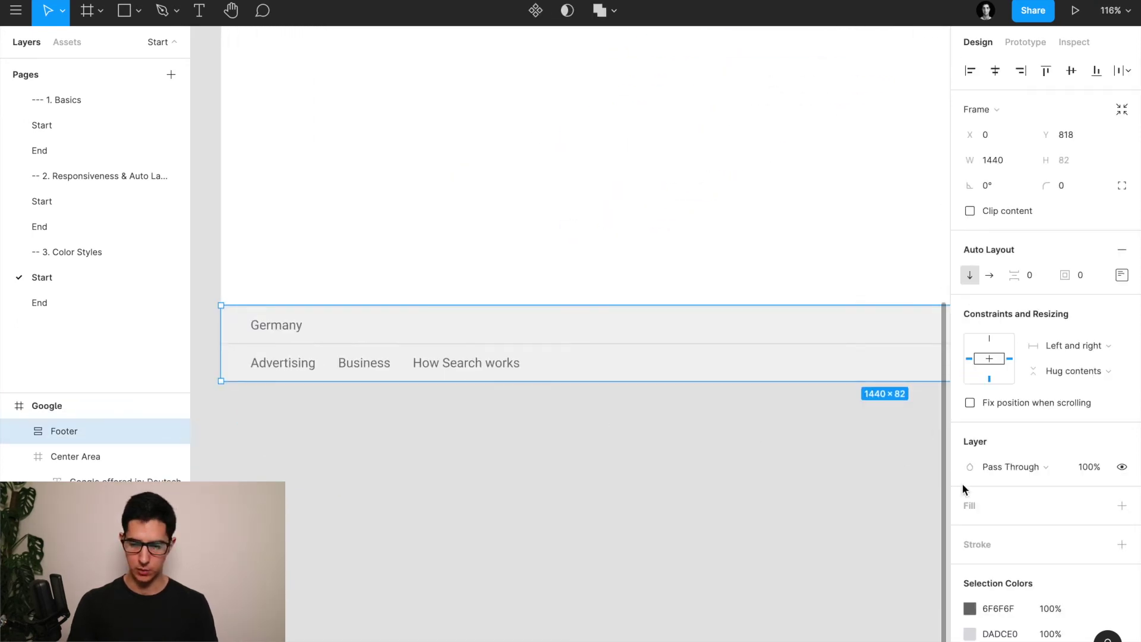
scroll(1027, 563, down, 2)
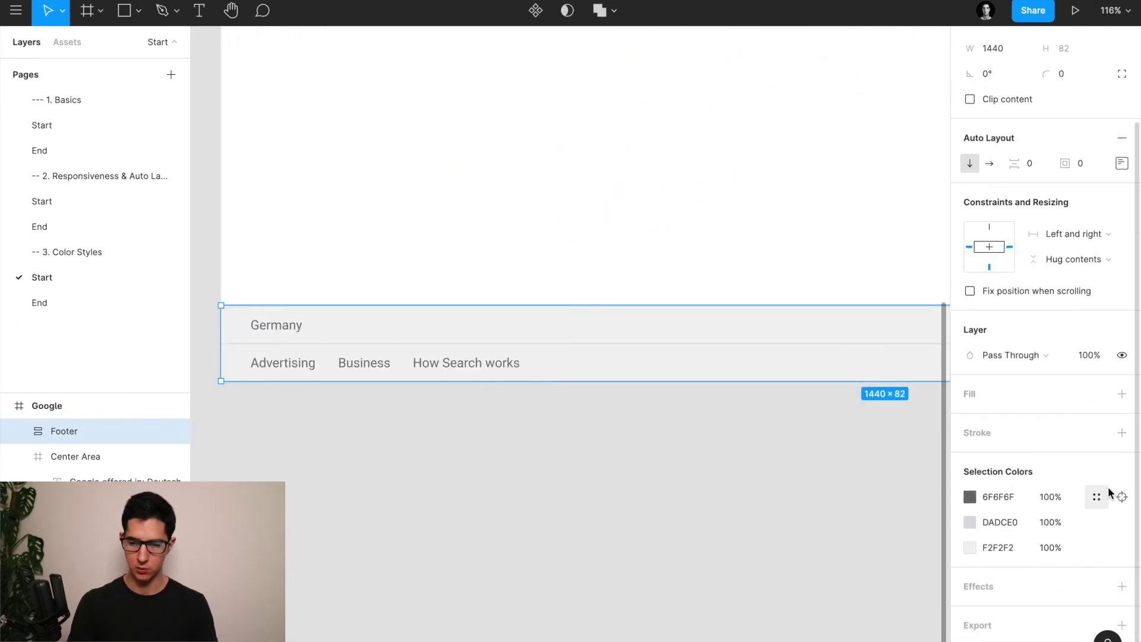
scroll(321, 327, up, 3)
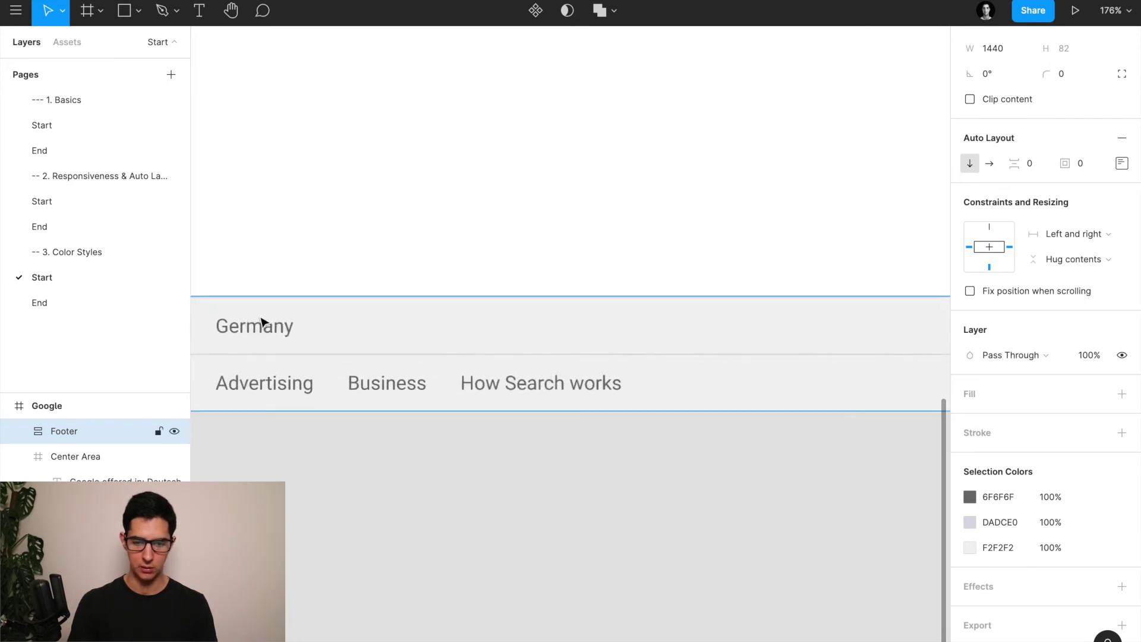
click(1098, 499)
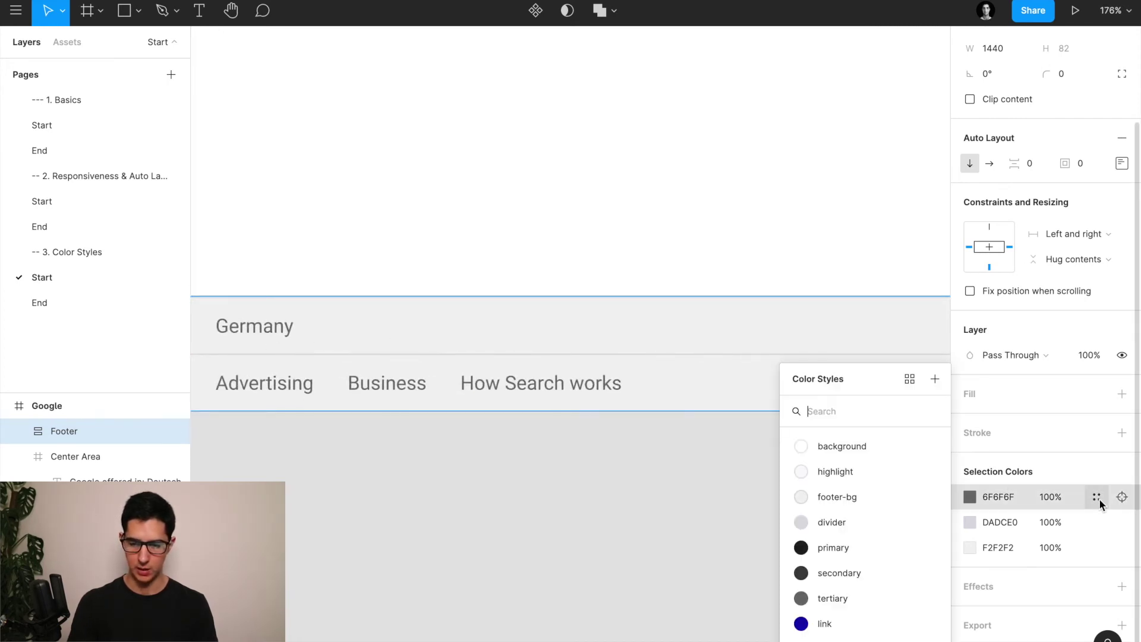
click(854, 604)
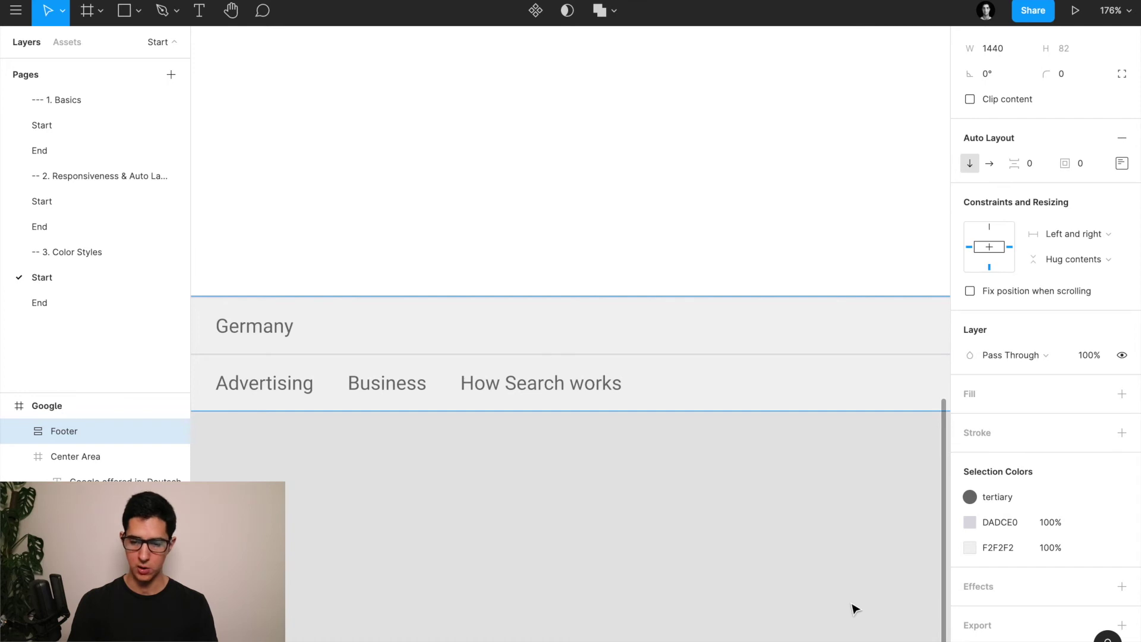
scroll(353, 374, down, 5)
scroll(354, 375, up, 2)
scroll(355, 376, down, 4)
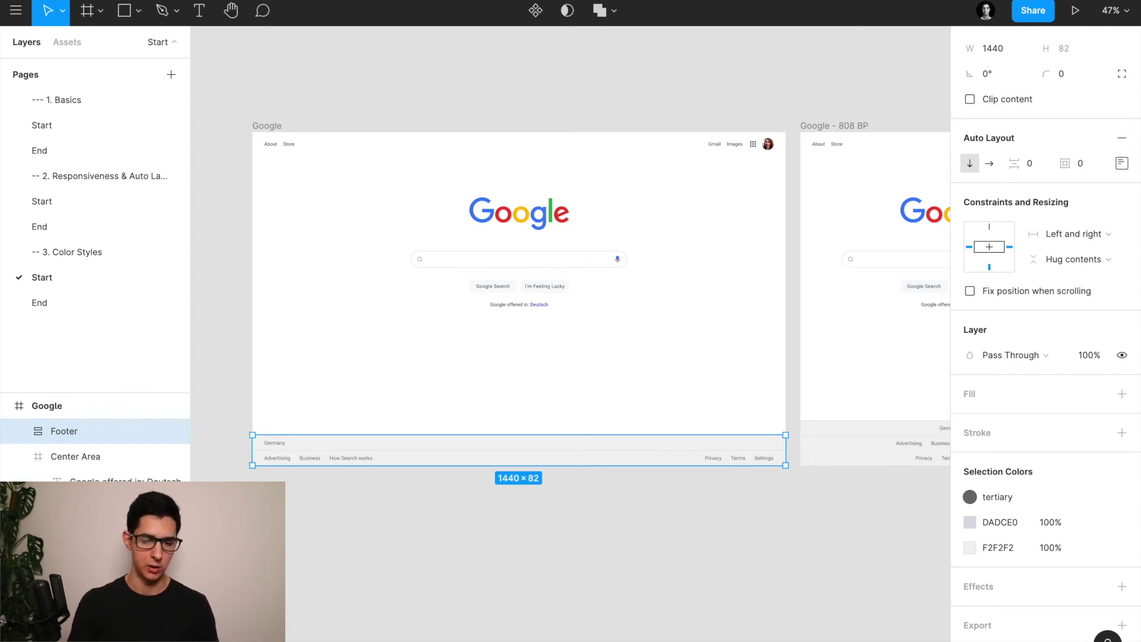
scroll(252, 461, up, 5)
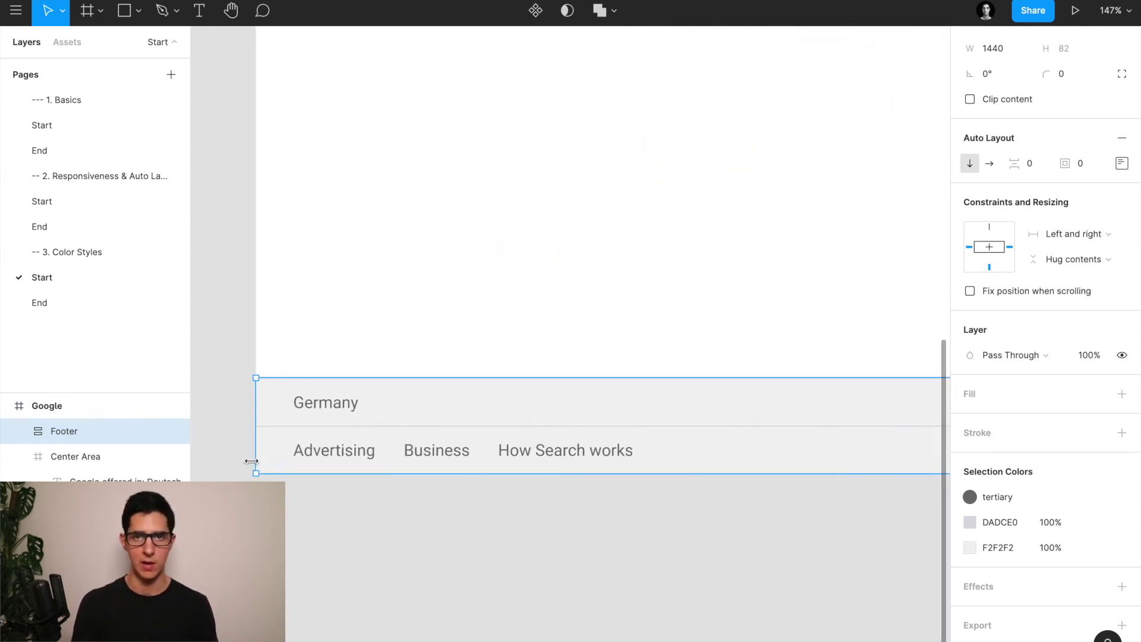
click(237, 426)
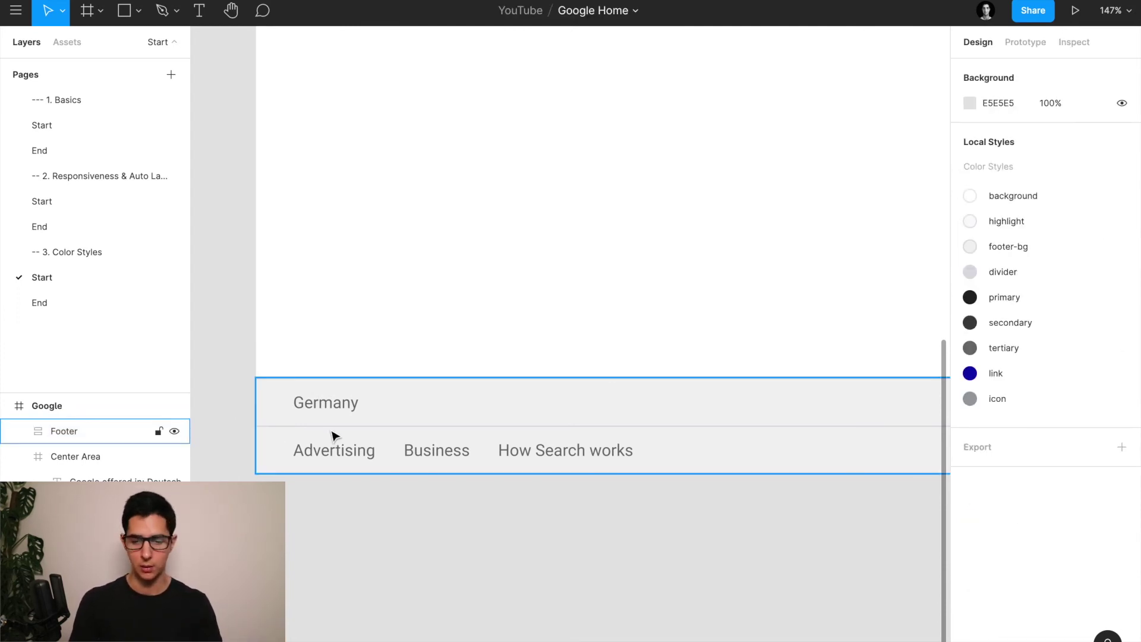
Step: Apply the divider color style to the footer's DADCE0 color and the footer-bg style to its F2F2F2 background
click(409, 419)
scroll(1080, 568, down, 4)
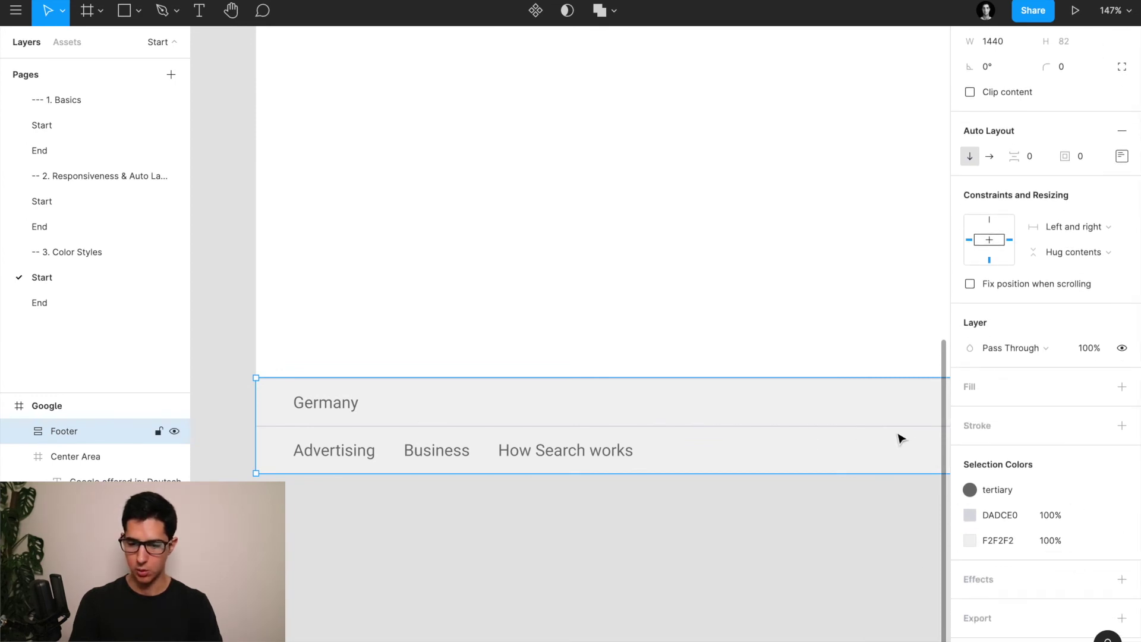
click(1097, 515)
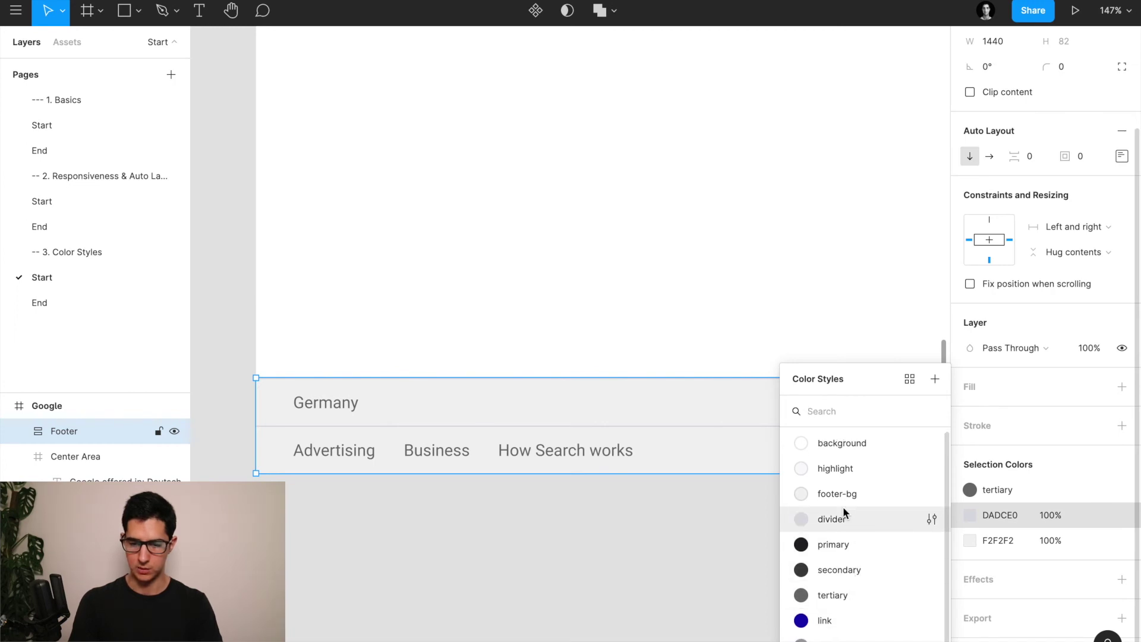
click(846, 521)
click(1096, 540)
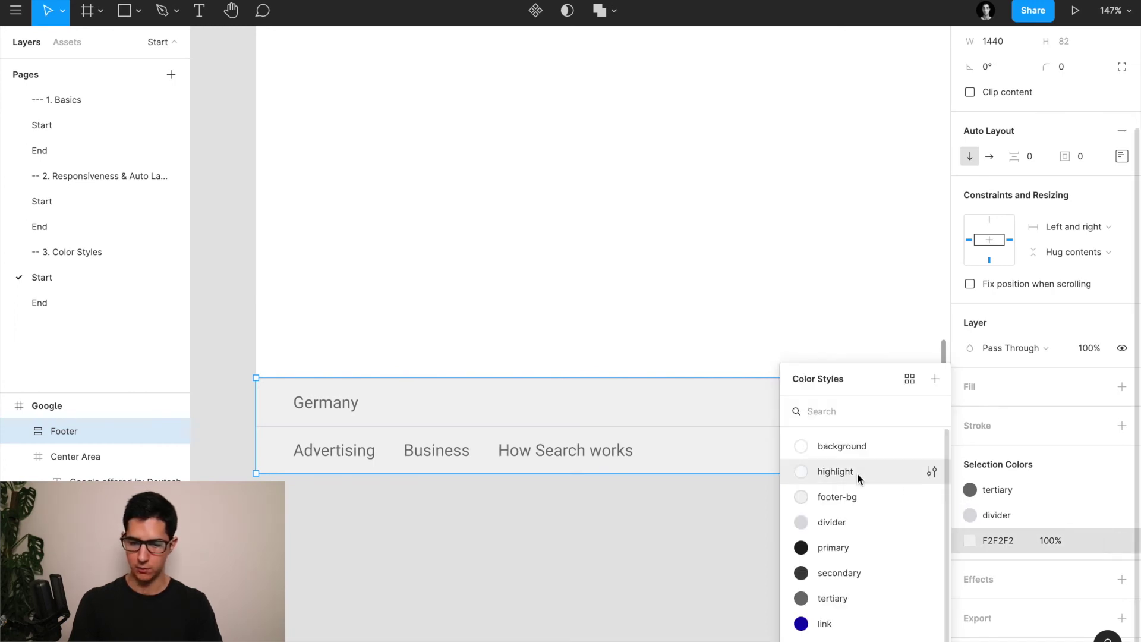
click(834, 498)
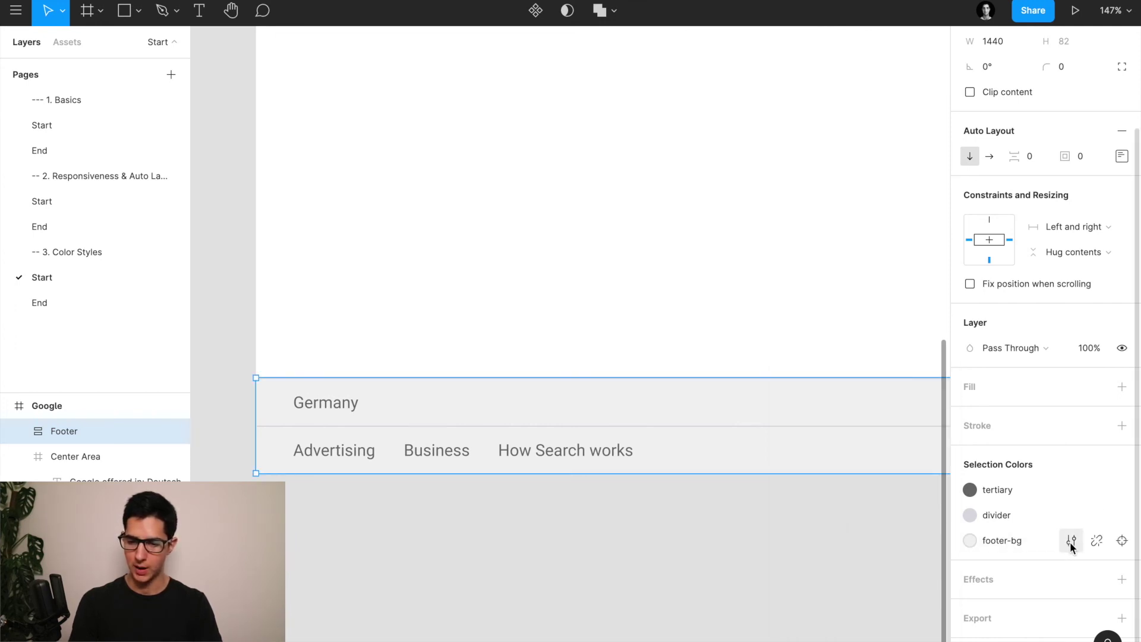
Step: Open the footer-bg style's color definition to check its HSL values, and close it without changes
click(1069, 541)
click(969, 256)
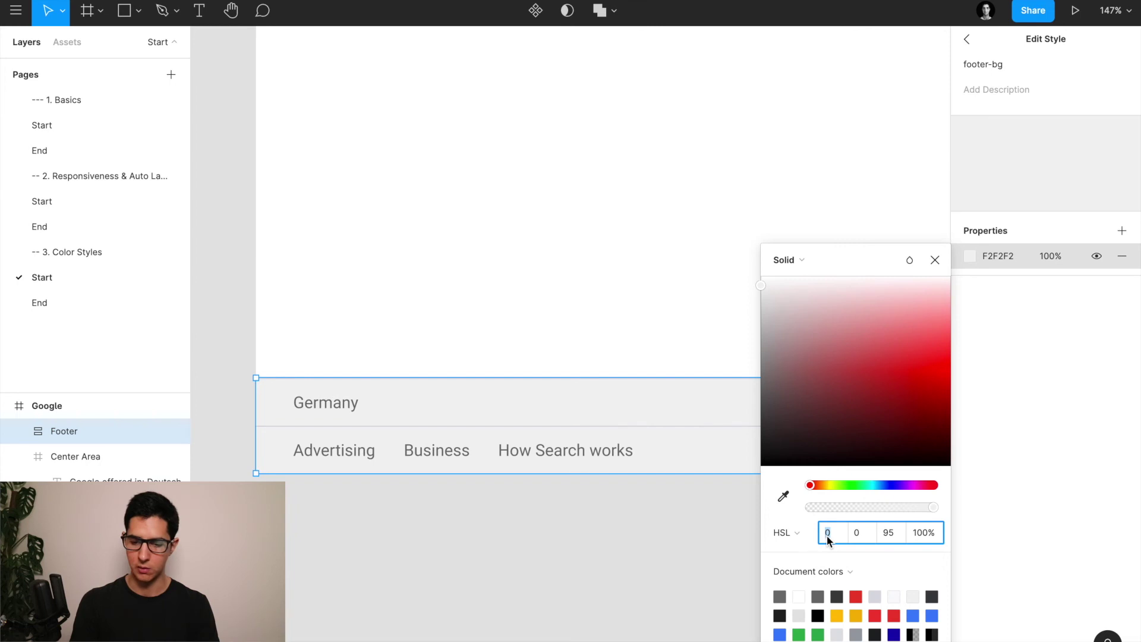
click(936, 261)
click(966, 39)
Step: Select the row with the Google Search and I'm Feeling Lucky buttons and open its highlight style's color definition
scroll(682, 229, right, 2)
scroll(682, 229, down, 5)
scroll(683, 230, up, 4)
scroll(683, 230, right, 3)
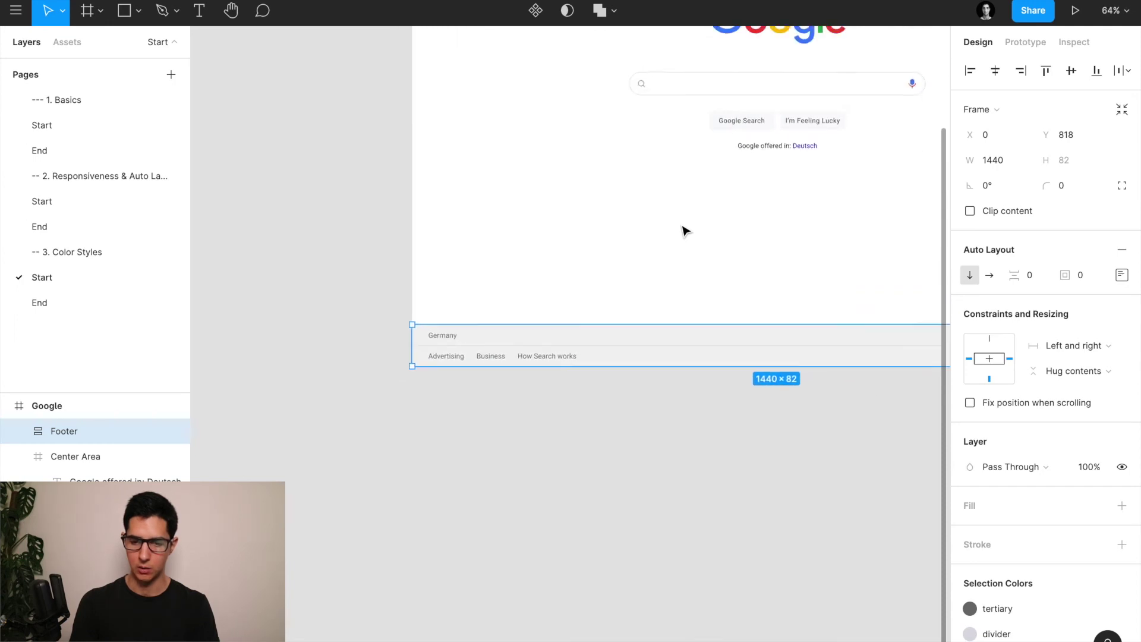
click(696, 207)
click(1072, 582)
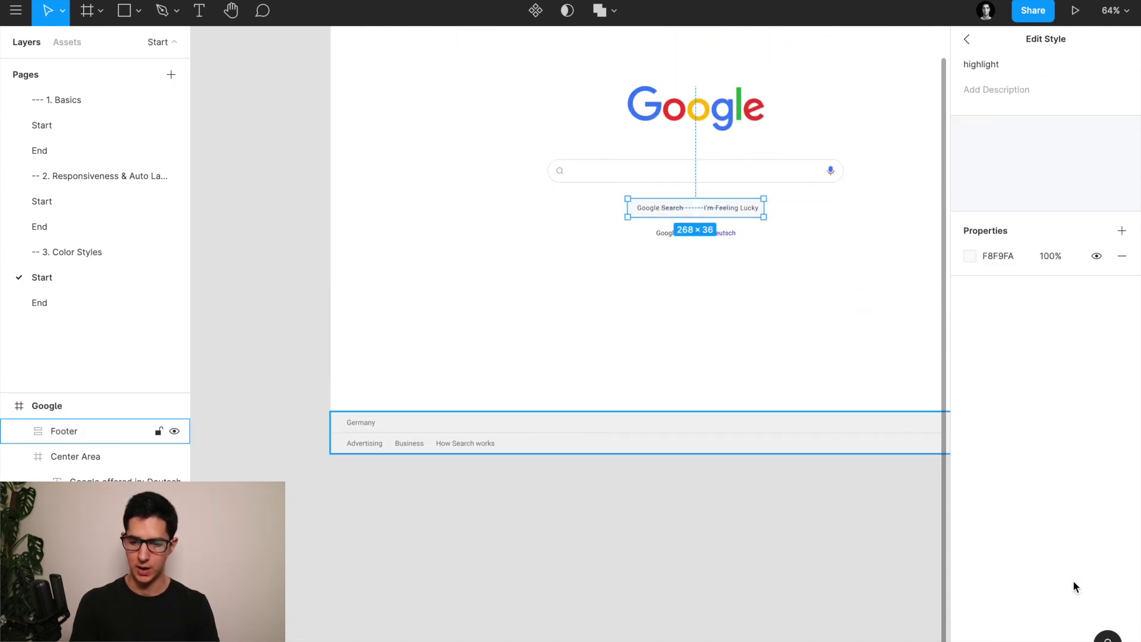
click(972, 254)
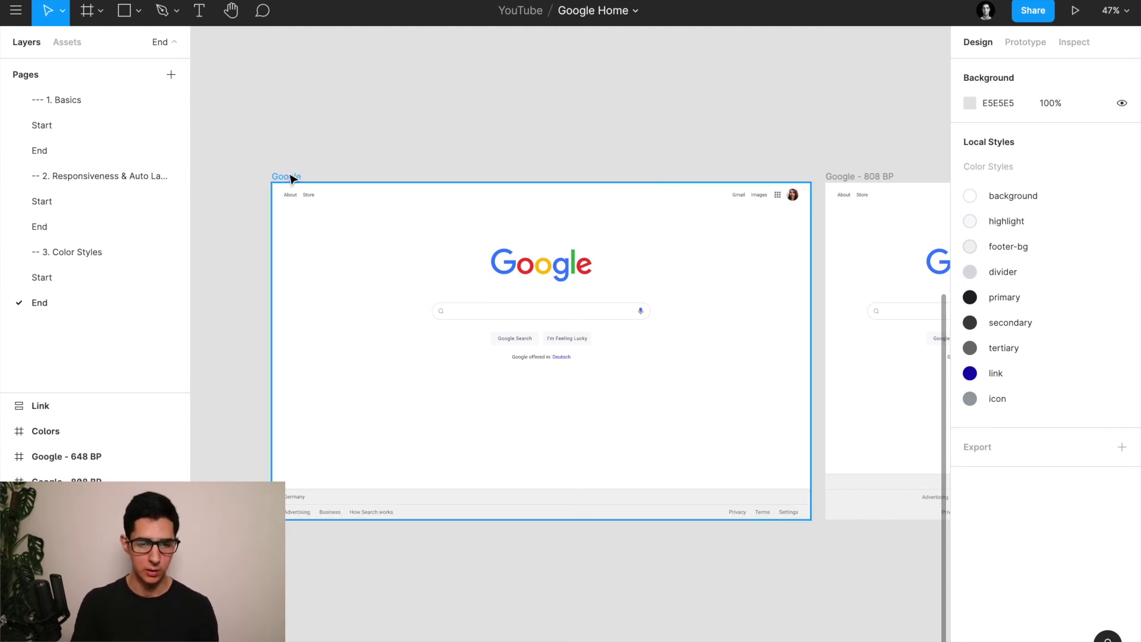
Step: Select the desktop Google frame on the color styles End page and review its full list of selection colors against the logo and microphone icon
click(290, 177)
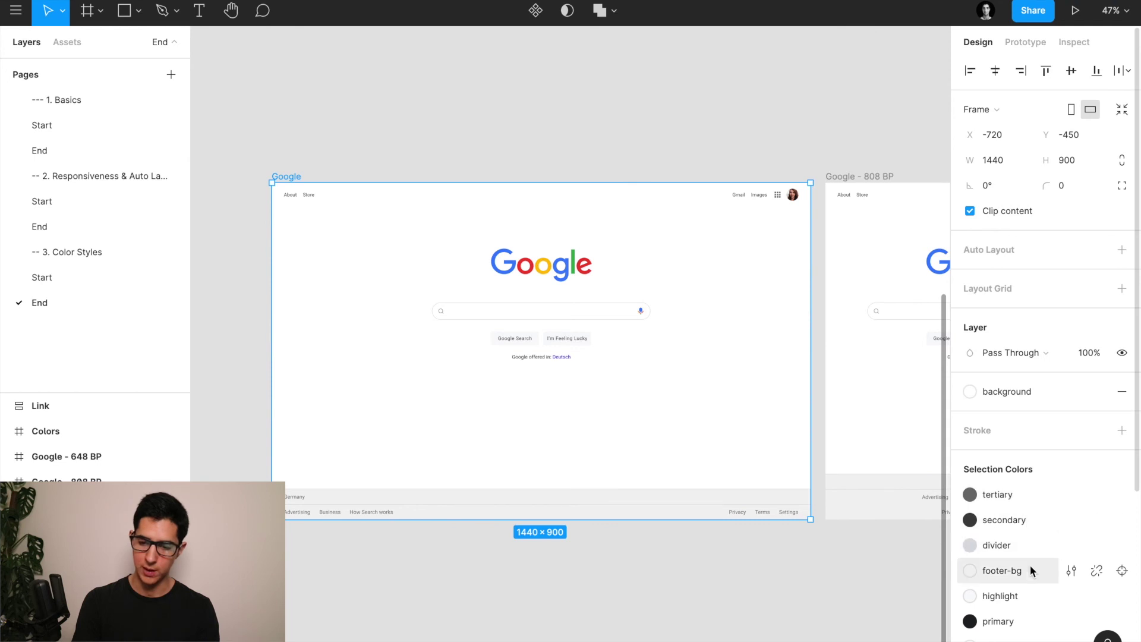
scroll(1029, 576, down, 3)
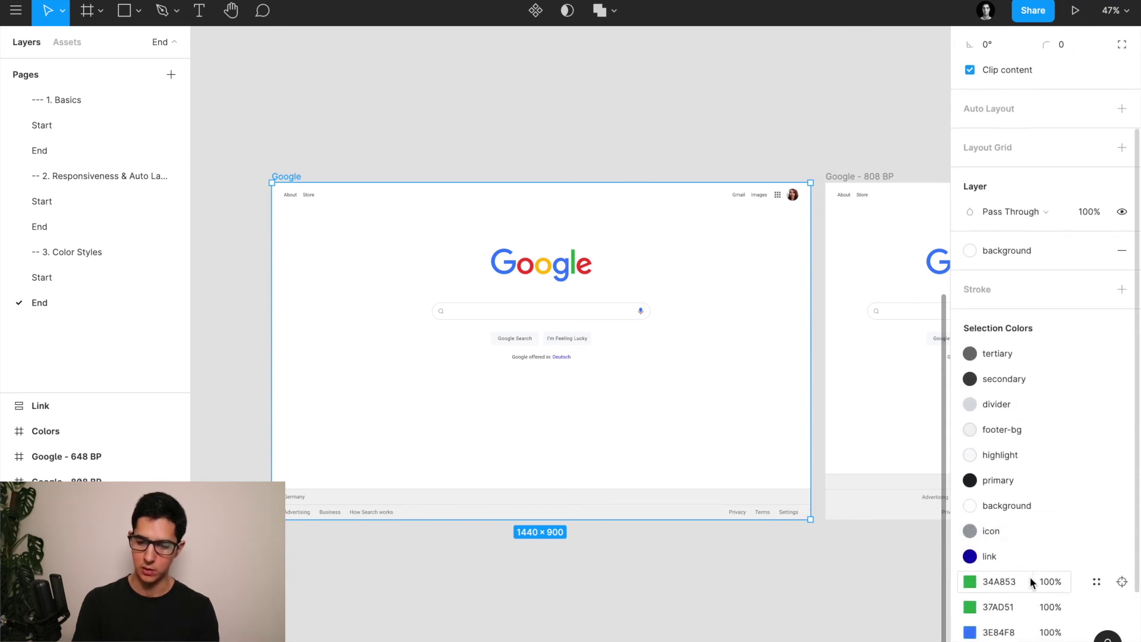
scroll(1013, 558, down, 5)
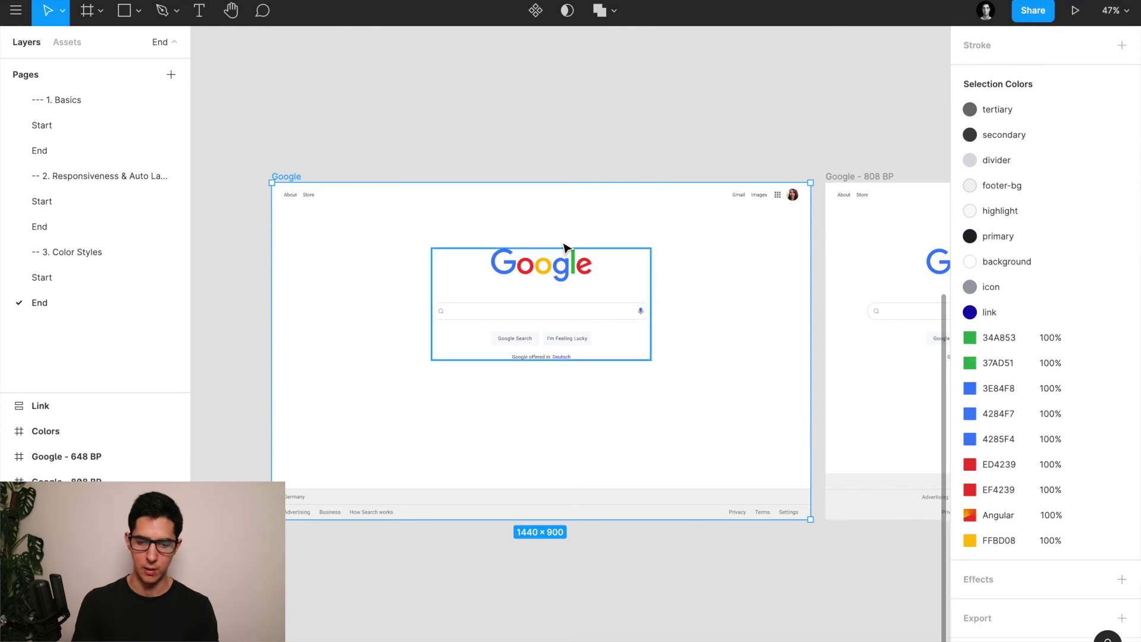
scroll(543, 173, up, 3)
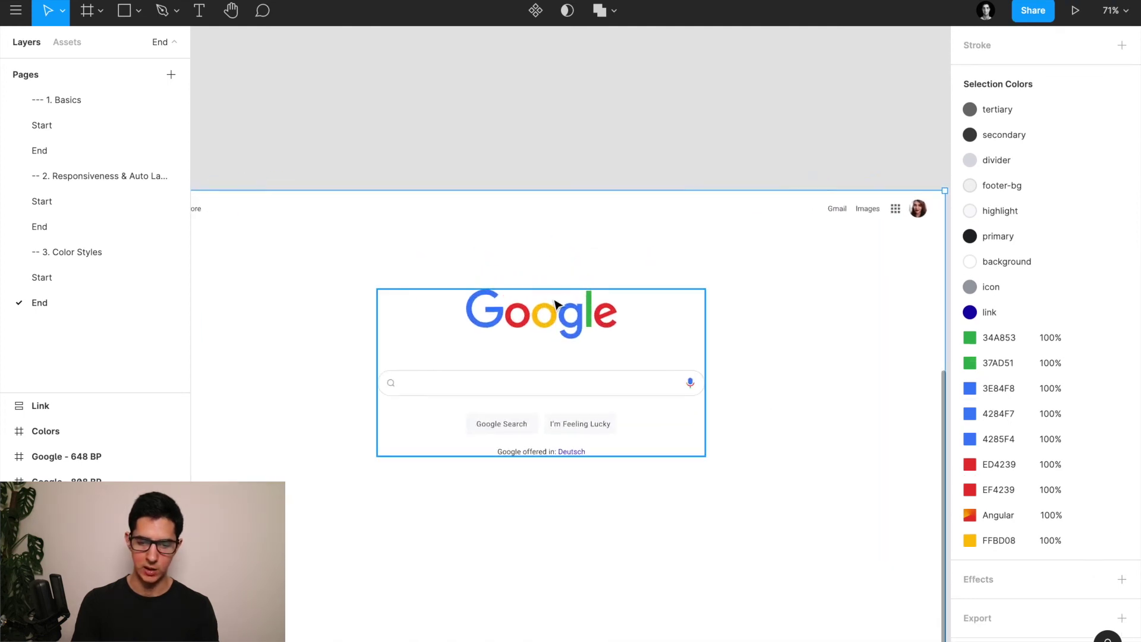
scroll(554, 301, up, 3)
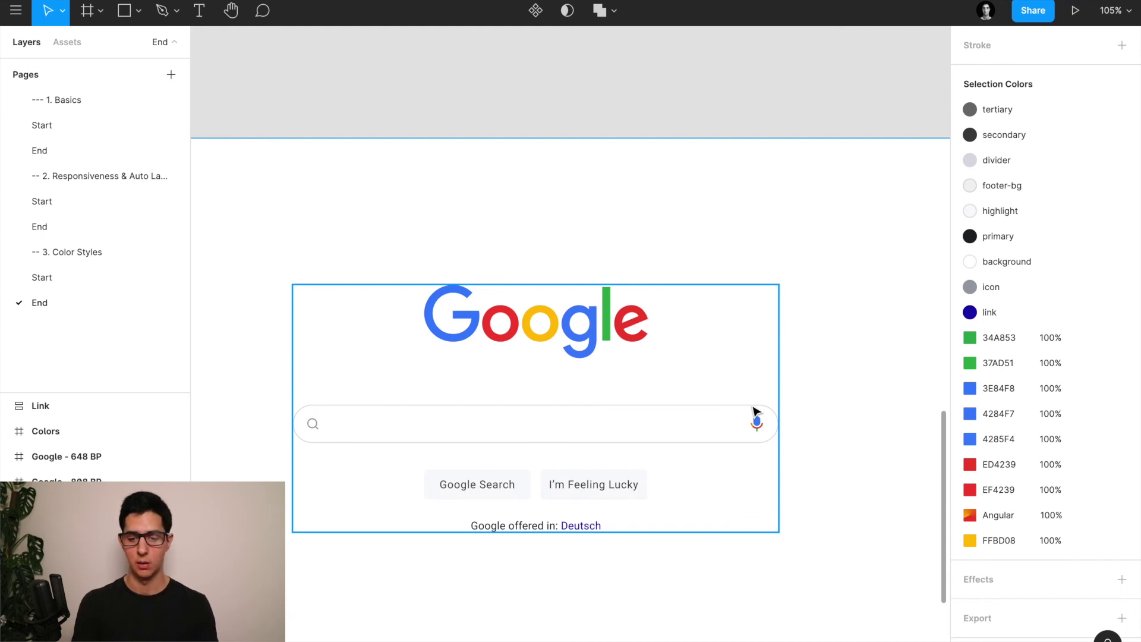
scroll(756, 411, down, 5)
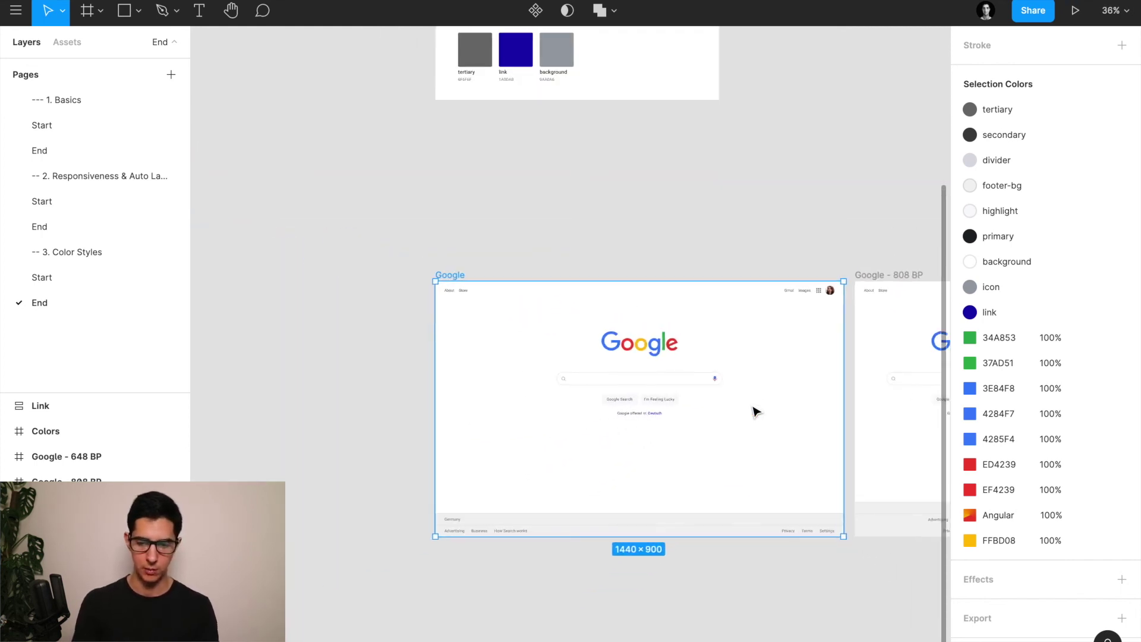
Step: Check the selection colors of the Google - 808 BP and Google - 648 BP frames, and deselect
scroll(755, 412, right, 5)
click(458, 274)
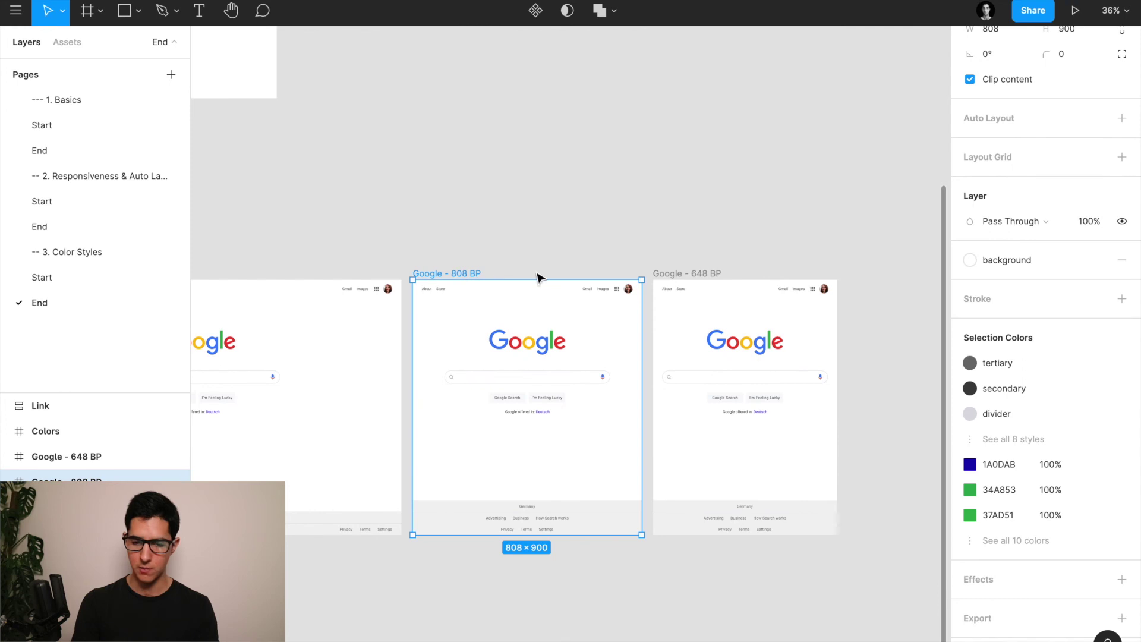
click(675, 273)
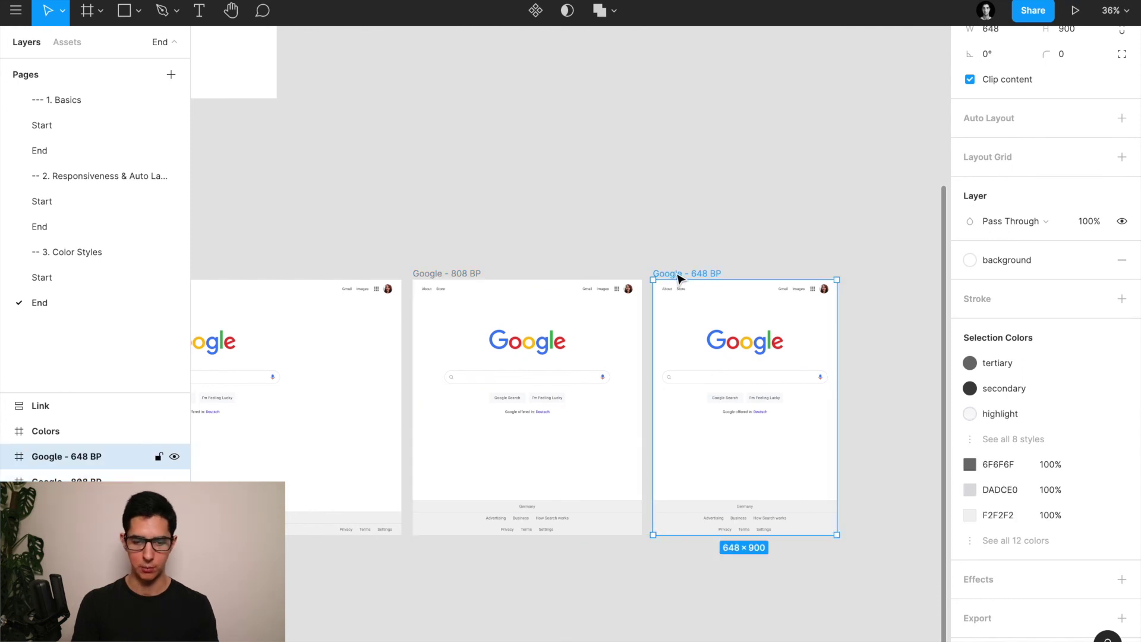
click(620, 220)
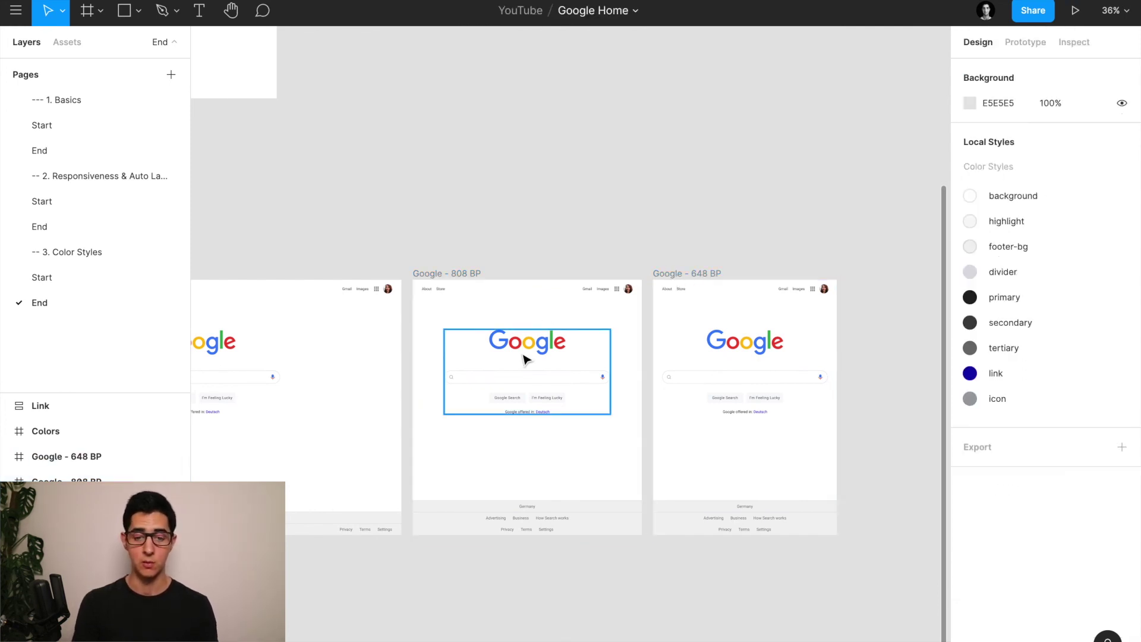
Step: Inspect the code properties of the navigation links in the 808 BP frame and of the About text, including its color style
scroll(441, 300, up, 5)
click(440, 292)
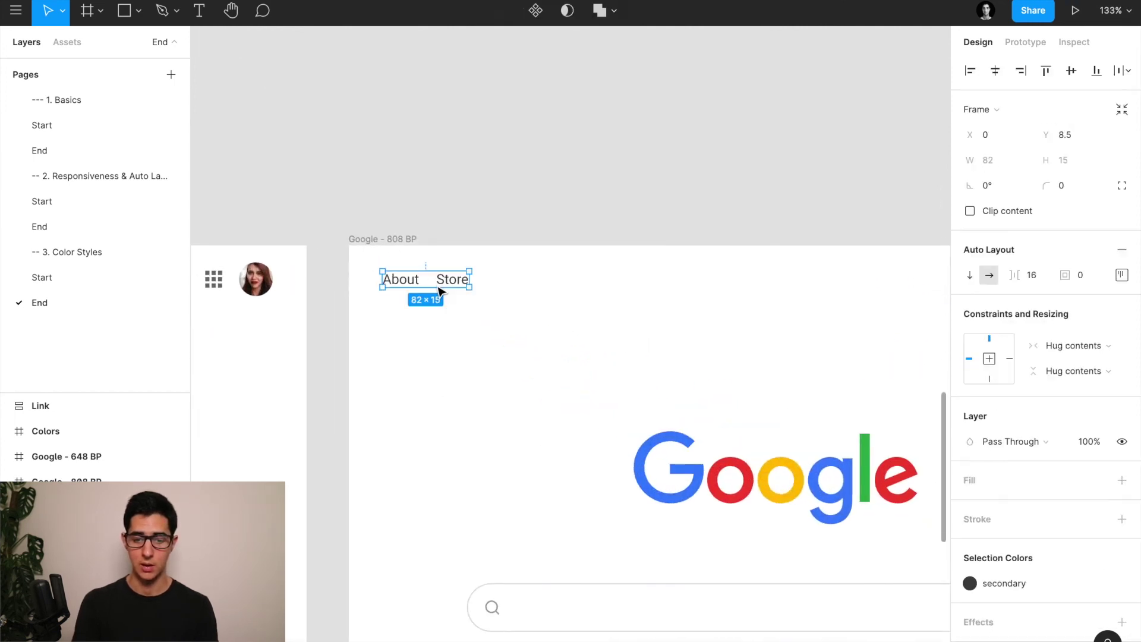
click(1073, 52)
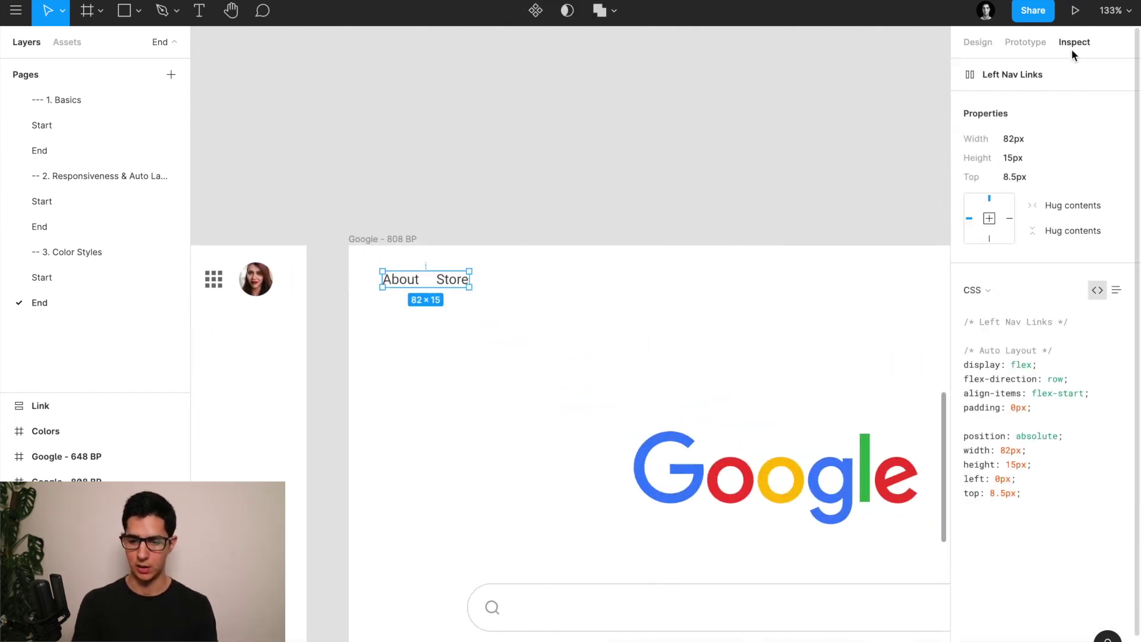
click(405, 284)
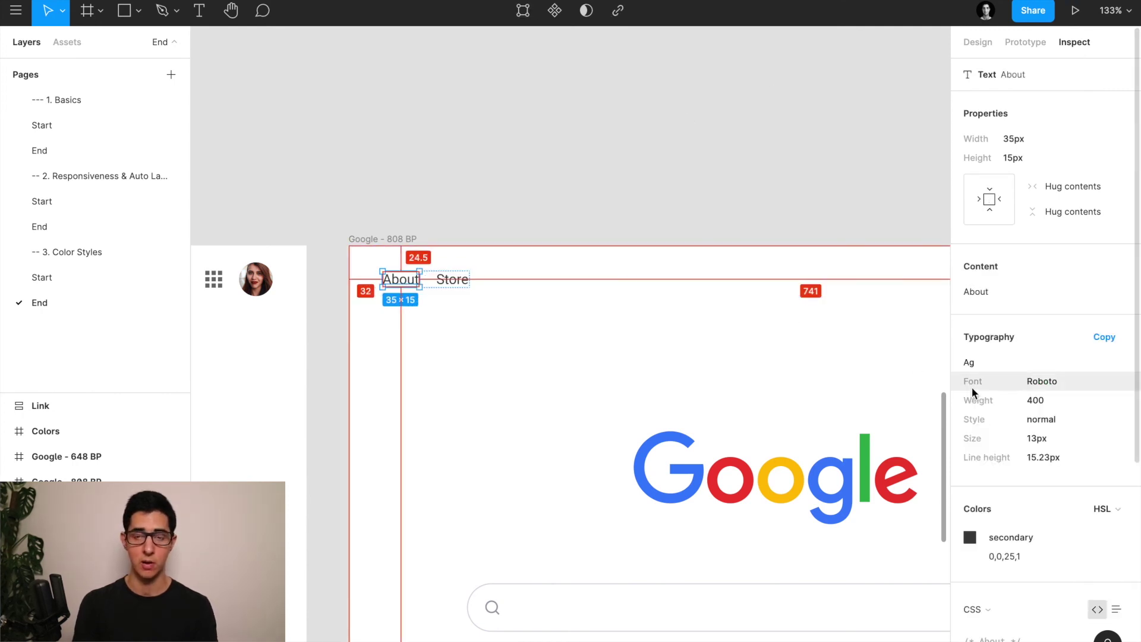
scroll(1070, 476, down, 1)
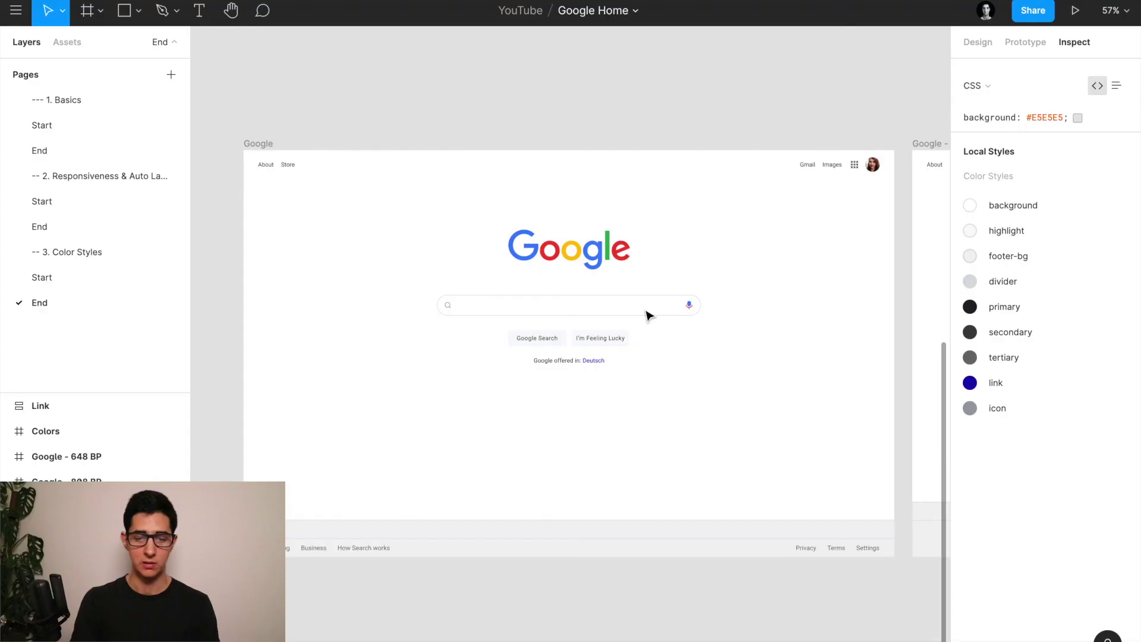
Step: Zoom to the Colors frame above the designs, deselect it, and examine its swatches with their style names and hex codes
scroll(649, 314, up, 10)
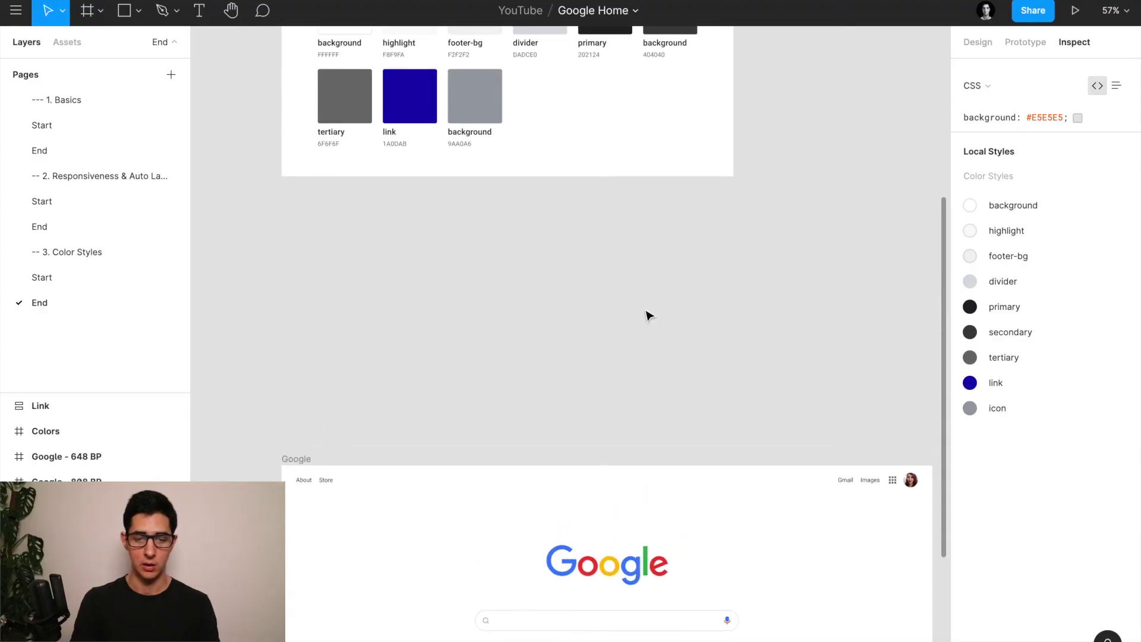
scroll(648, 314, up, 5)
click(314, 108)
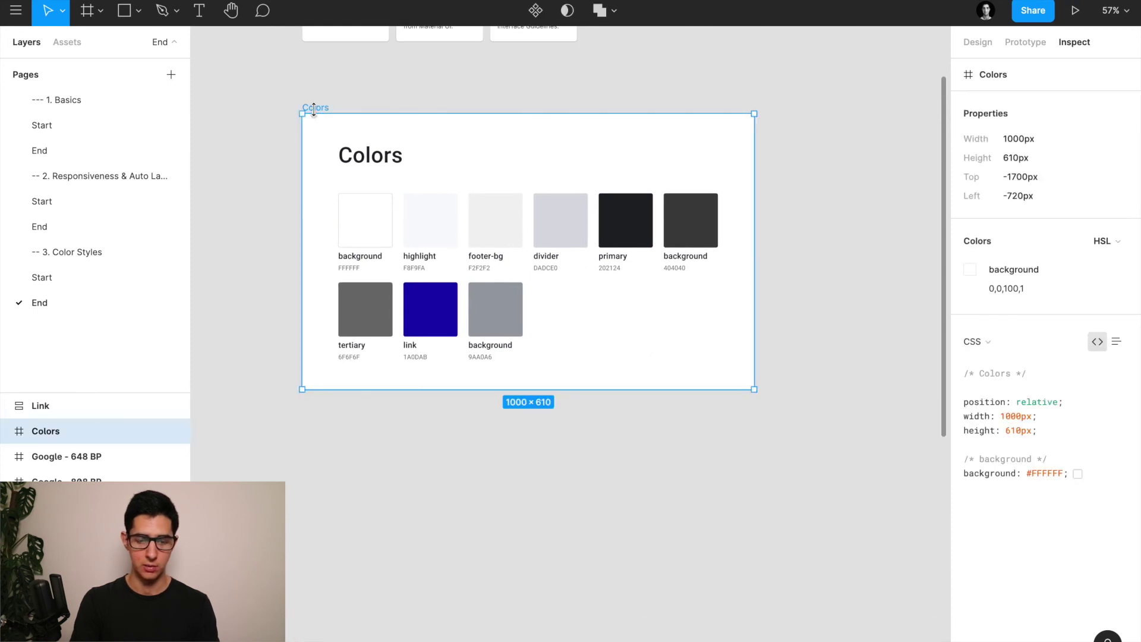
key(shift+2)
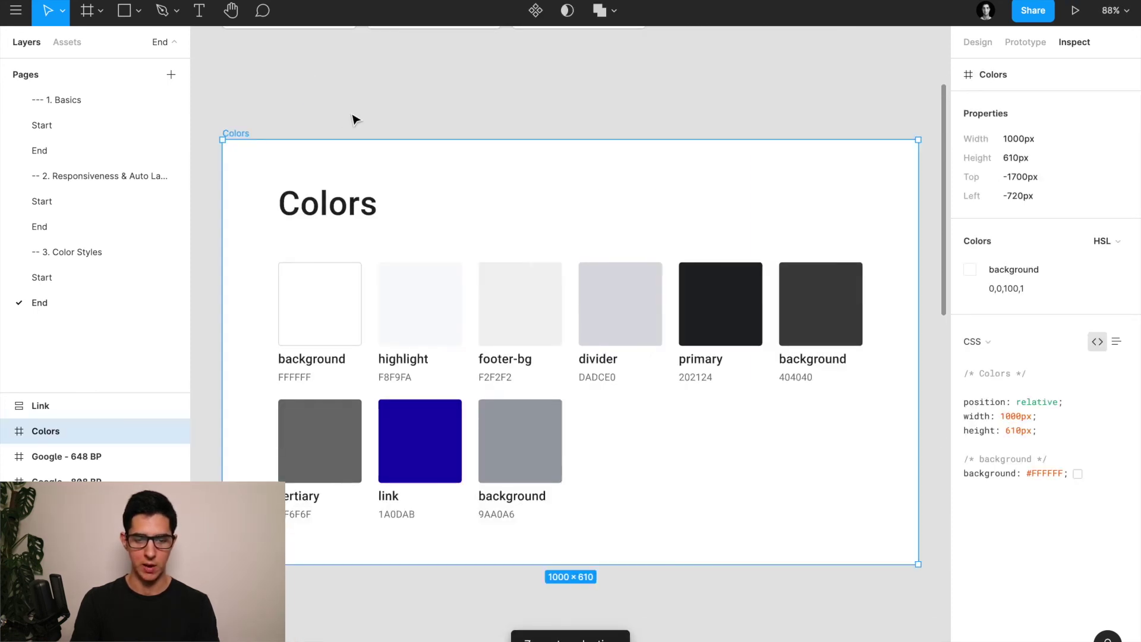
key(Escape)
scroll(271, 318, up, 5)
scroll(270, 318, down, 2)
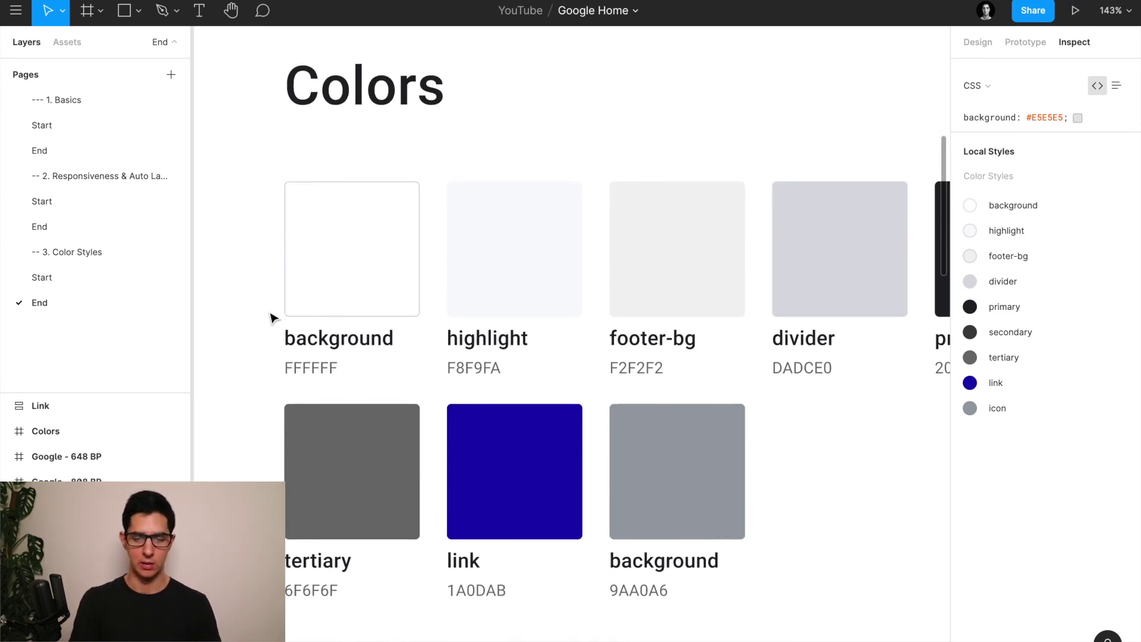
scroll(271, 318, down, 1)
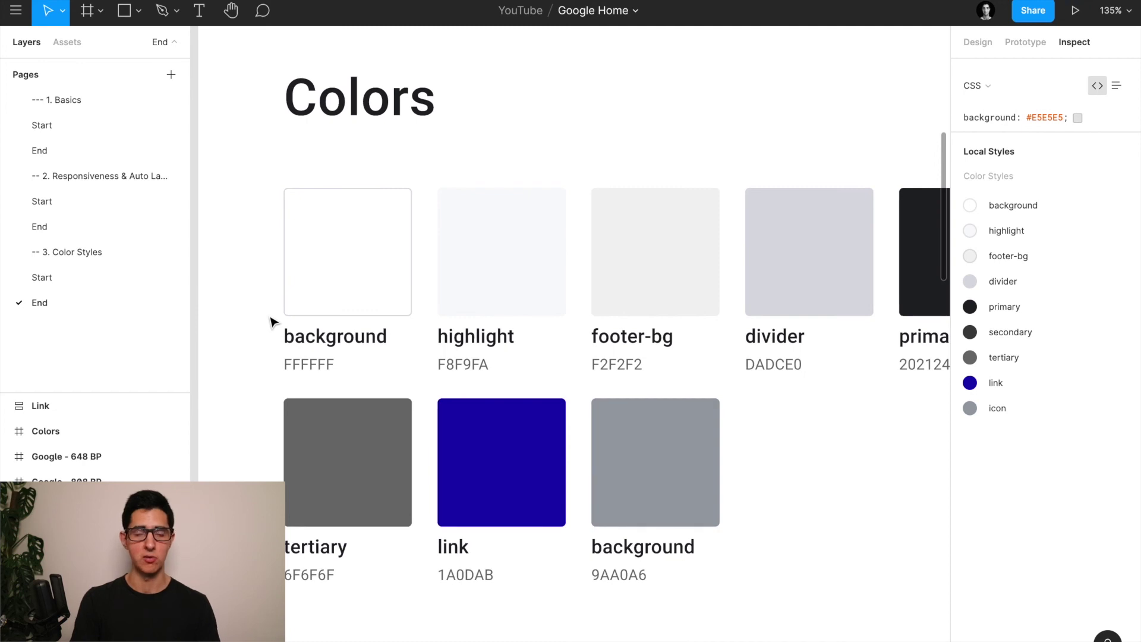